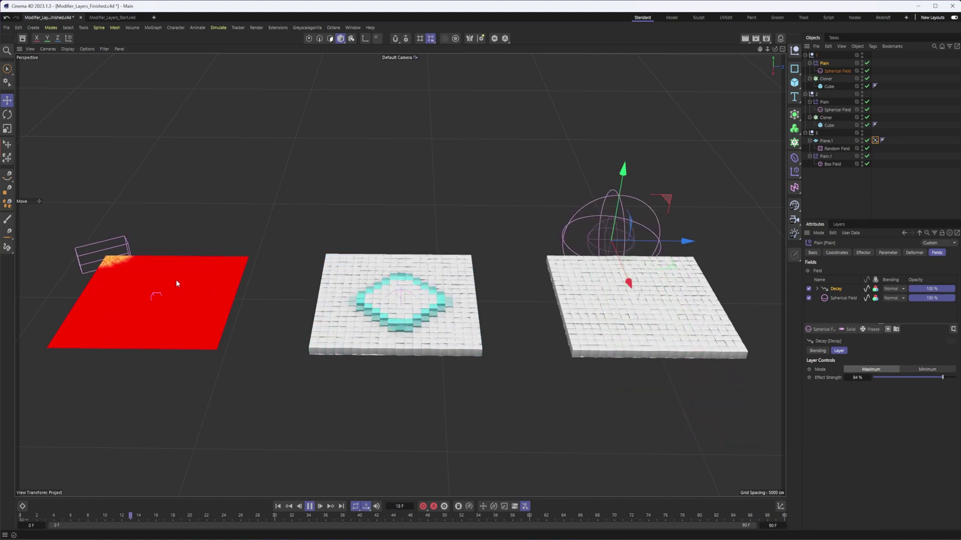
pyautogui.keyDown('alt'); pyautogui.moveTo(175, 289); pyautogui.dragTo(221, 300, button='middle'); pyautogui.keyUp('alt')
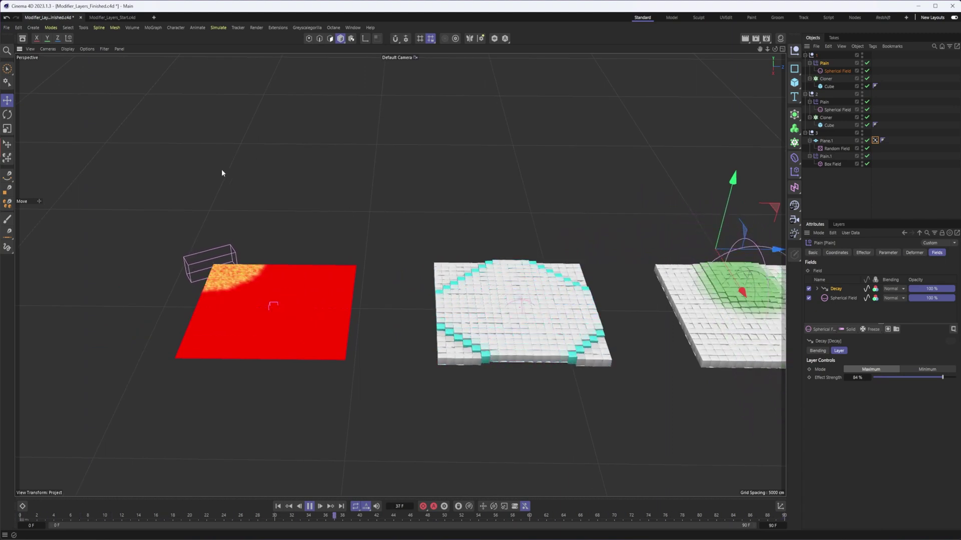
pyautogui.keyDown('alt'); pyautogui.moveTo(224, 189); pyautogui.dragTo(345, 182); pyautogui.keyUp('alt')
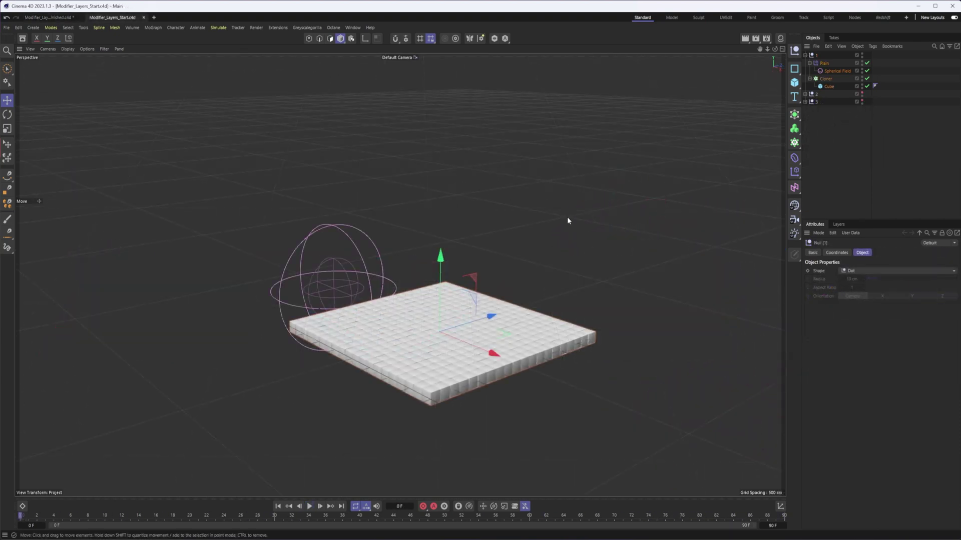
# - Examine the first group's Cloner, Plain effector and Spherical Field, including the field's motion over time and its remapping settings
pyautogui.click(825, 79)
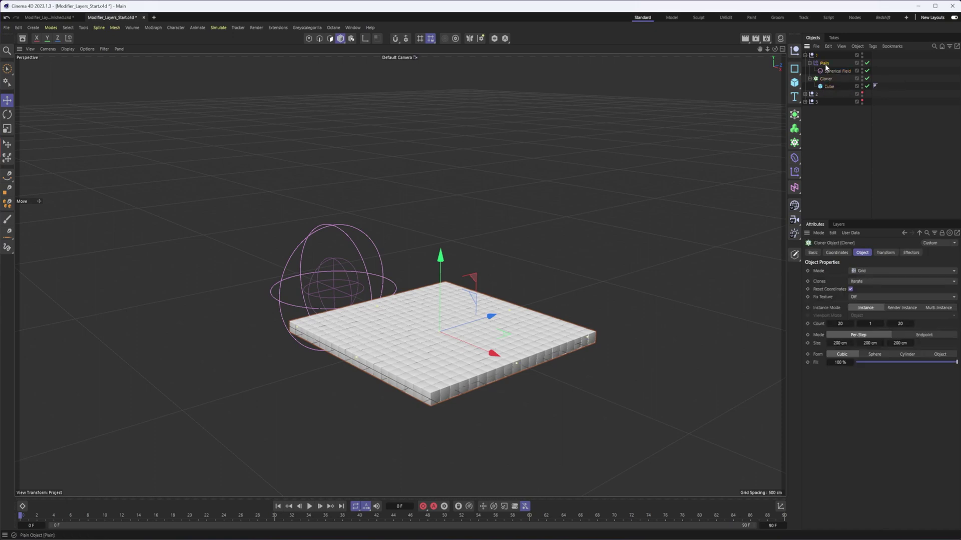
pyautogui.click(825, 65)
pyautogui.click(828, 71)
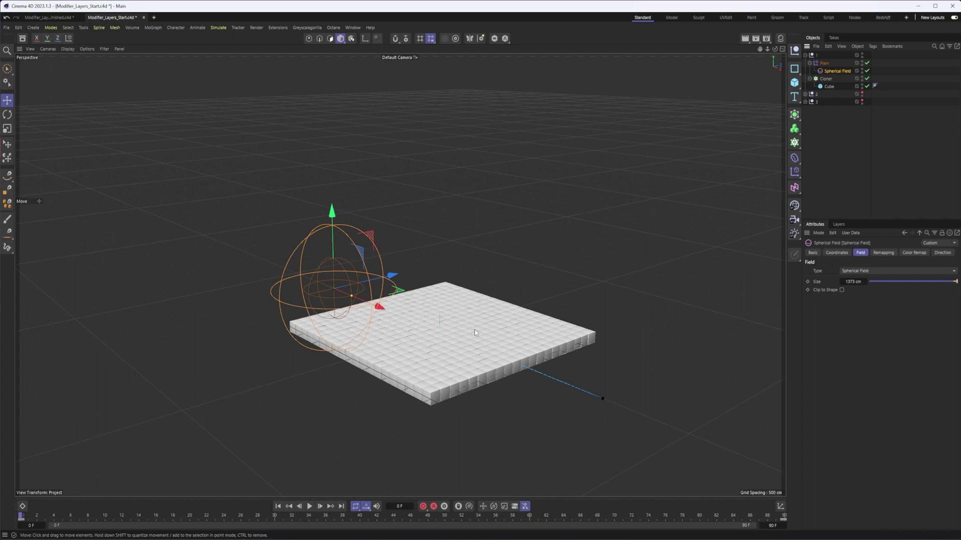
pyautogui.click(310, 506)
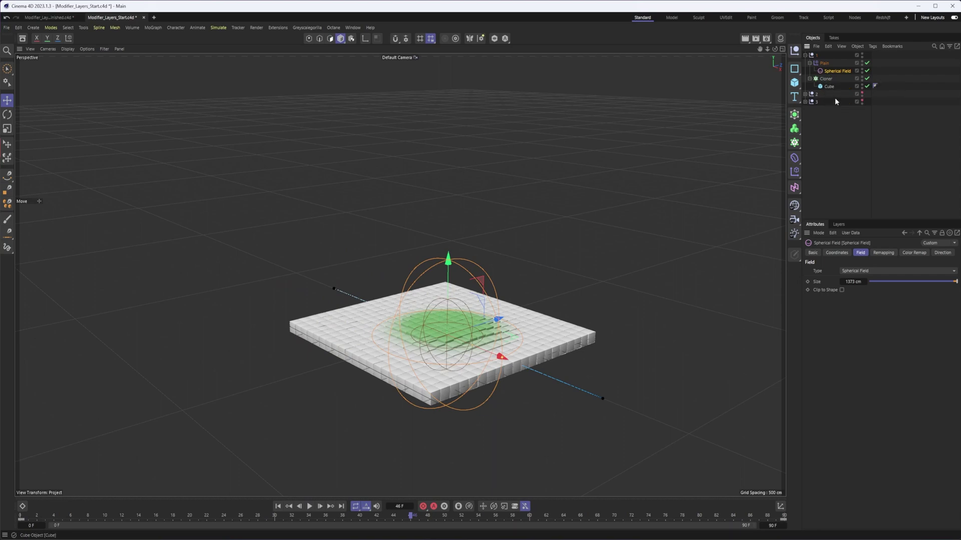
pyautogui.click(883, 253)
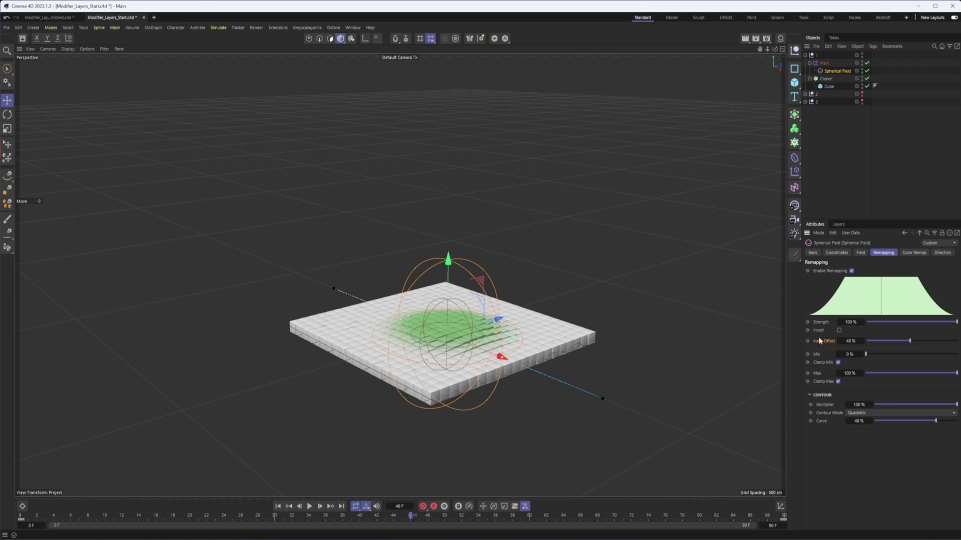
# - Add a Decay modifier layer above the Spherical Field in the first group's Plain effector and play the animation to check the trail
pyautogui.click(823, 63)
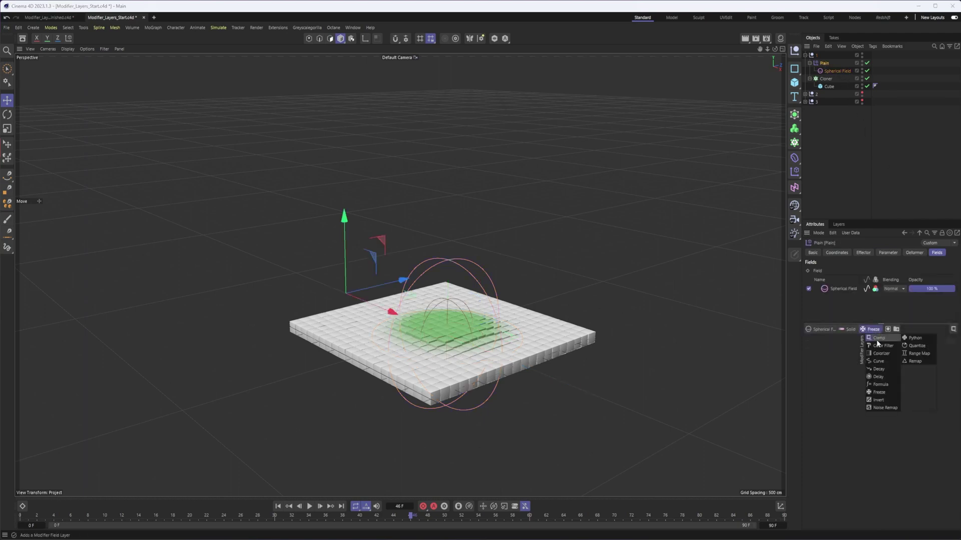
pyautogui.click(890, 372)
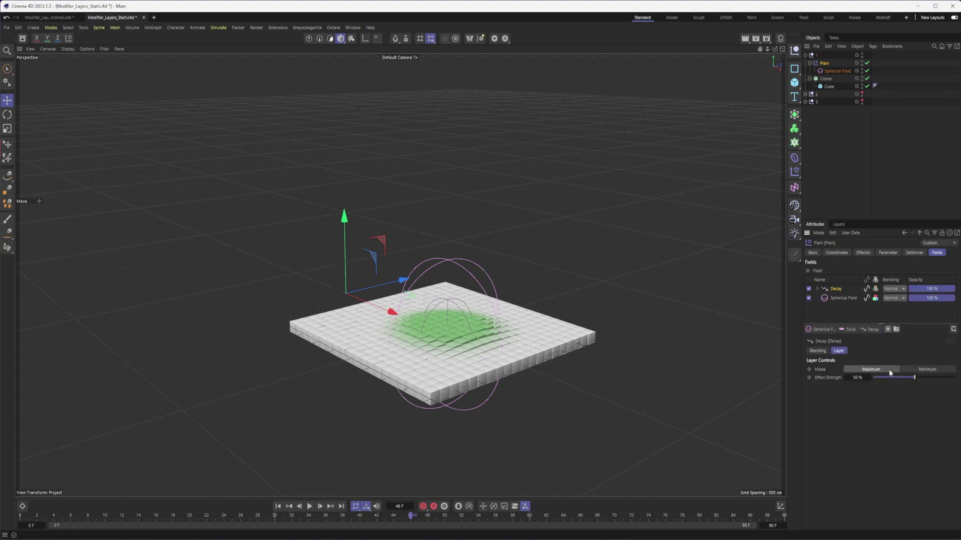
pyautogui.keyDown('alt'); pyautogui.moveTo(578, 353); pyautogui.dragTo(540, 357); pyautogui.keyUp('alt')
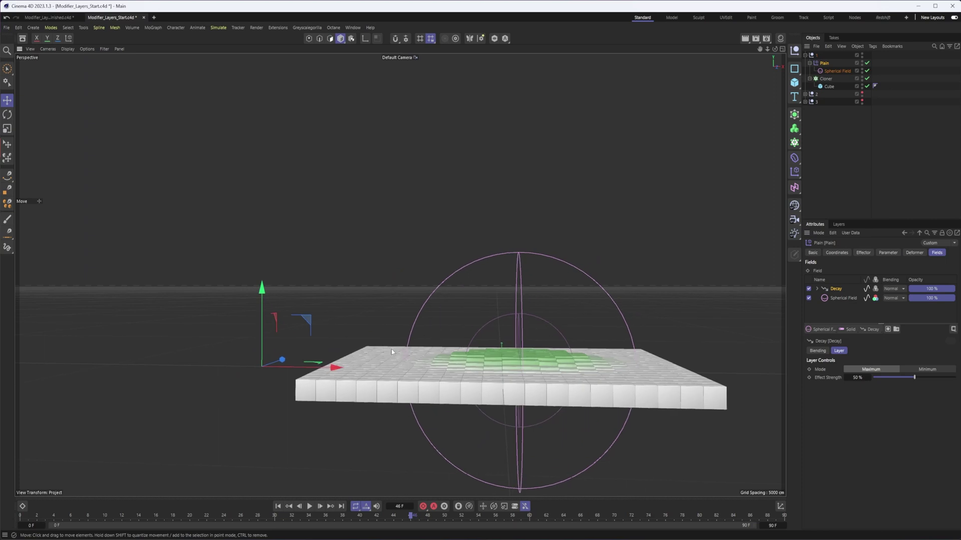
pyautogui.click(277, 508)
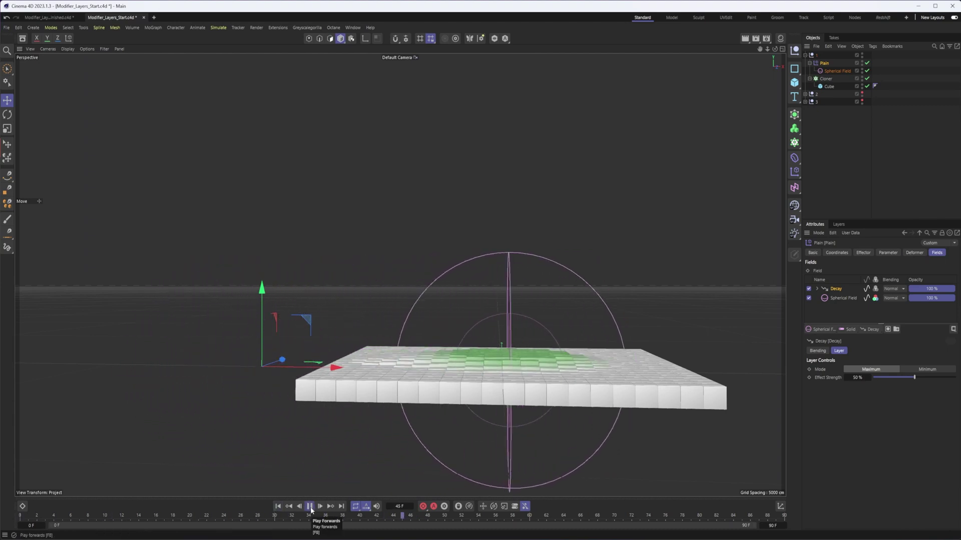
pyautogui.click(310, 507)
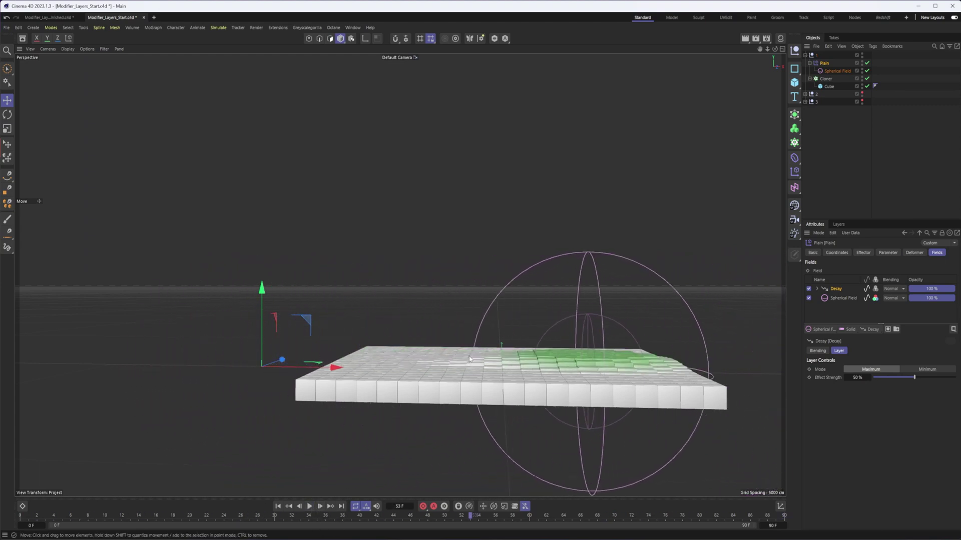
pyautogui.scroll(3, 428, 369)
pyautogui.keyDown('alt'); pyautogui.moveTo(428, 368); pyautogui.dragTo(532, 330); pyautogui.keyUp('alt')
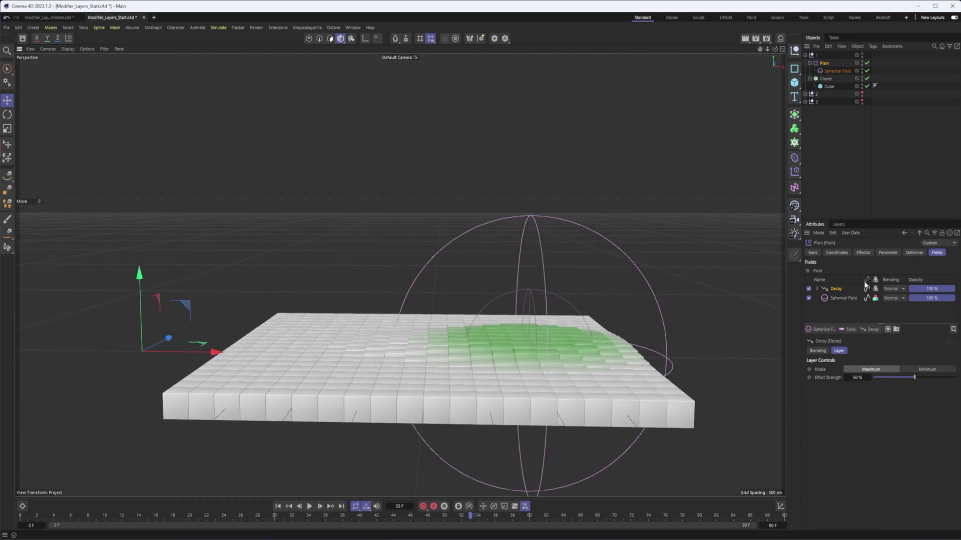
# - Enable colour on the Decay layer and raise its Effect Strength to 83% while the animation plays
pyautogui.keyDown('alt'); pyautogui.moveTo(438, 404); pyautogui.dragTo(420, 429); pyautogui.keyUp('alt')
pyautogui.keyDown('alt'); pyautogui.moveTo(384, 344); pyautogui.dragTo(338, 464); pyautogui.keyUp('alt')
pyautogui.click(309, 506)
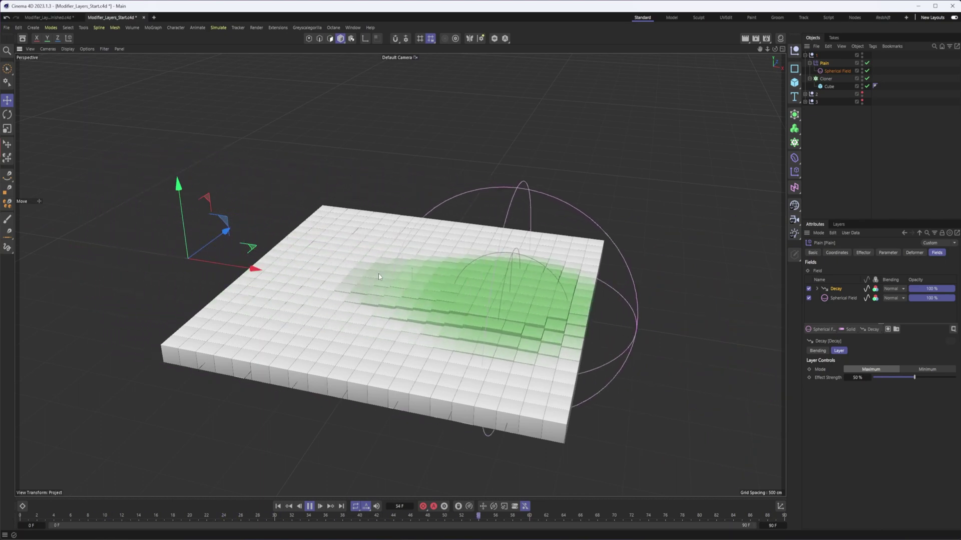
pyautogui.keyDown('alt'); pyautogui.moveTo(395, 280); pyautogui.dragTo(413, 305); pyautogui.keyUp('alt')
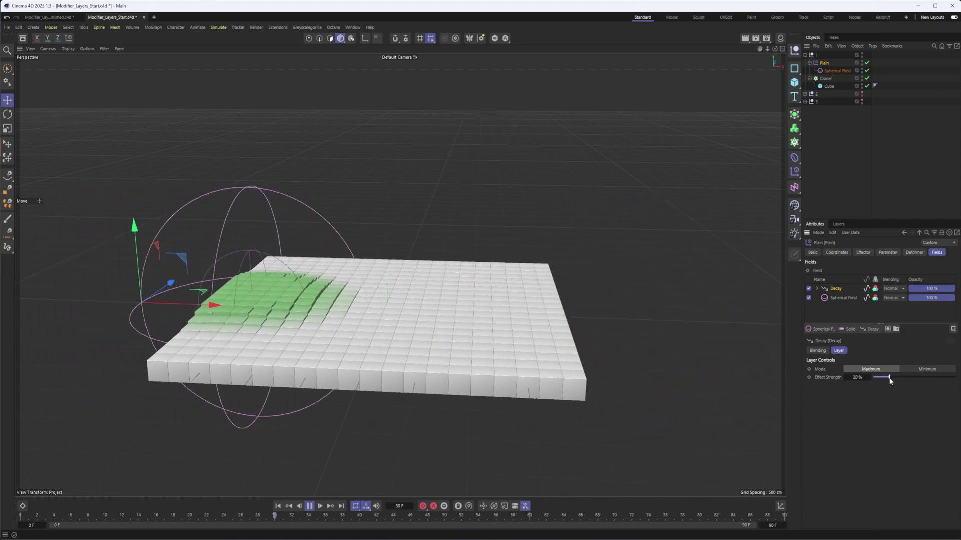
pyautogui.moveTo(890, 382); pyautogui.dragTo(908, 381)
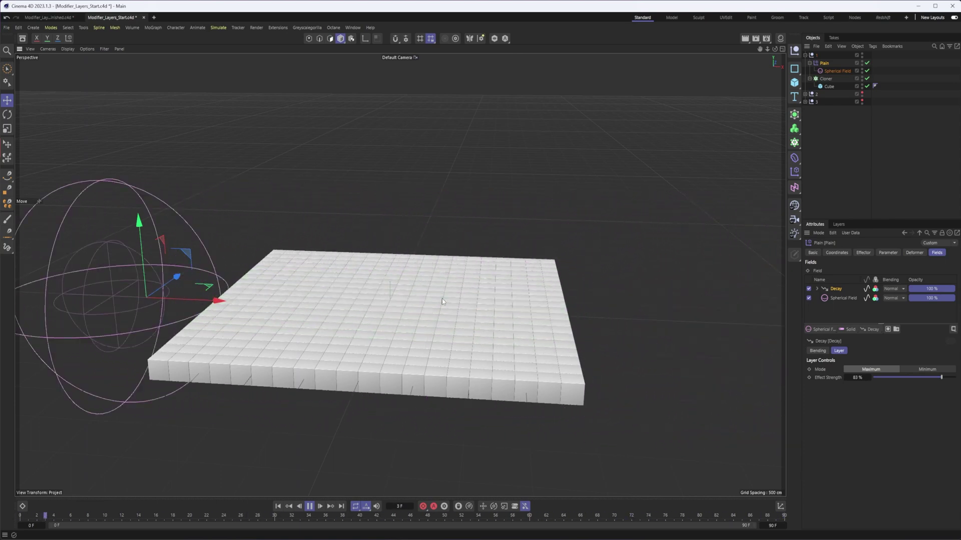
pyautogui.keyDown('alt'); pyautogui.moveTo(435, 308); pyautogui.dragTo(395, 347); pyautogui.keyUp('alt')
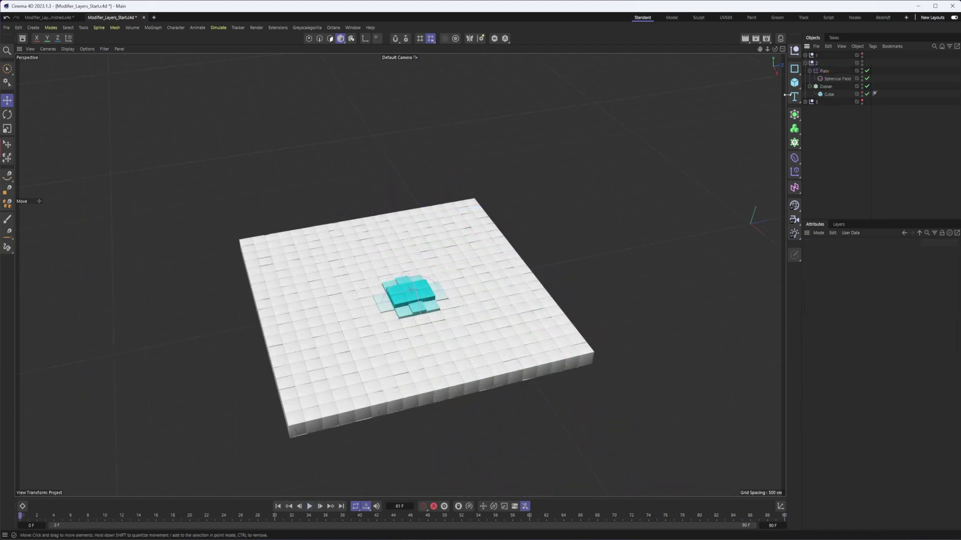
# - Add a Freeze layer above the Spherical Field in the second group's Plain effector and set its mode to Grow
pyautogui.click(826, 86)
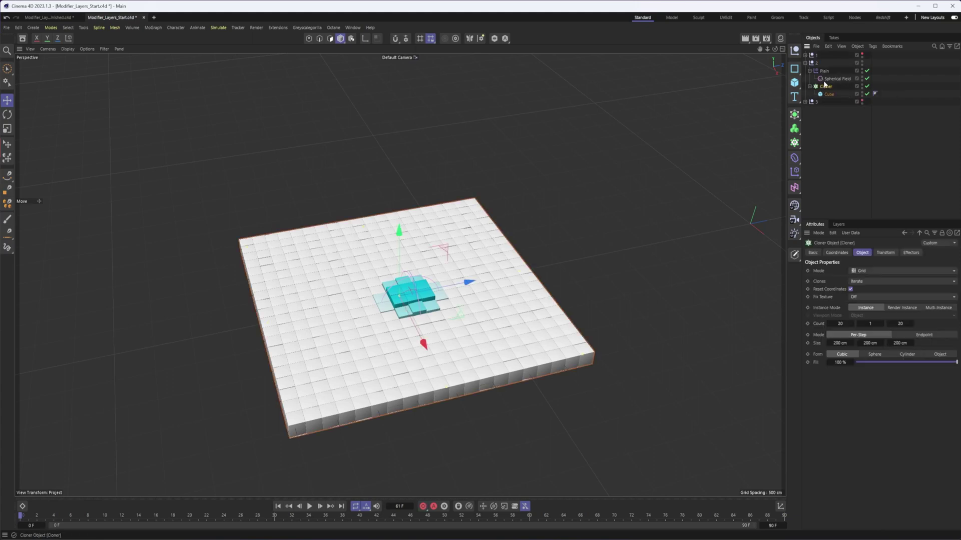
pyautogui.click(826, 79)
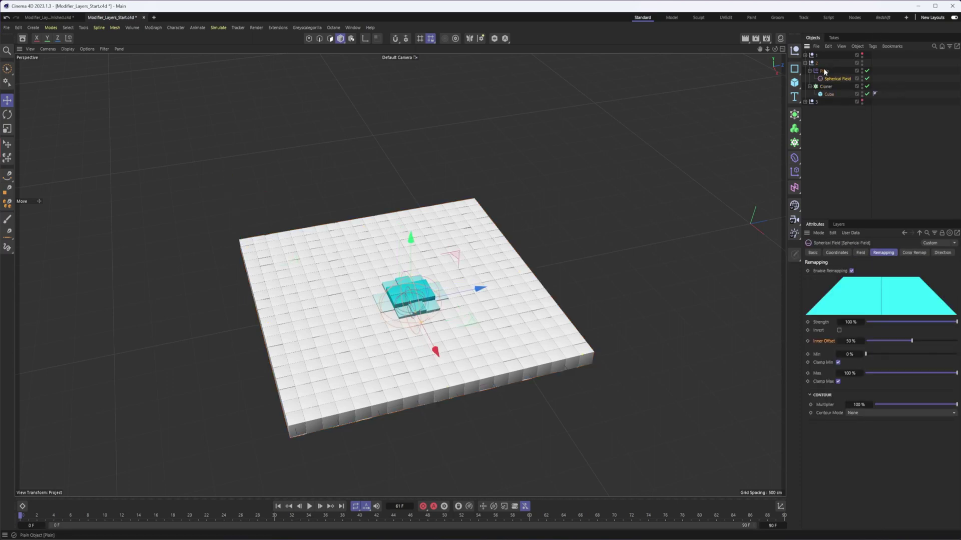
pyautogui.click(825, 71)
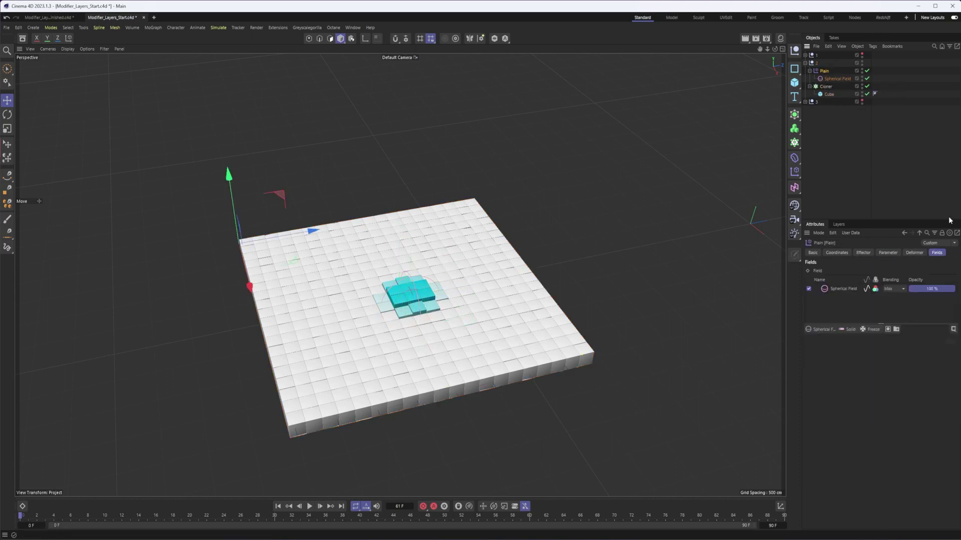
pyautogui.click(871, 330)
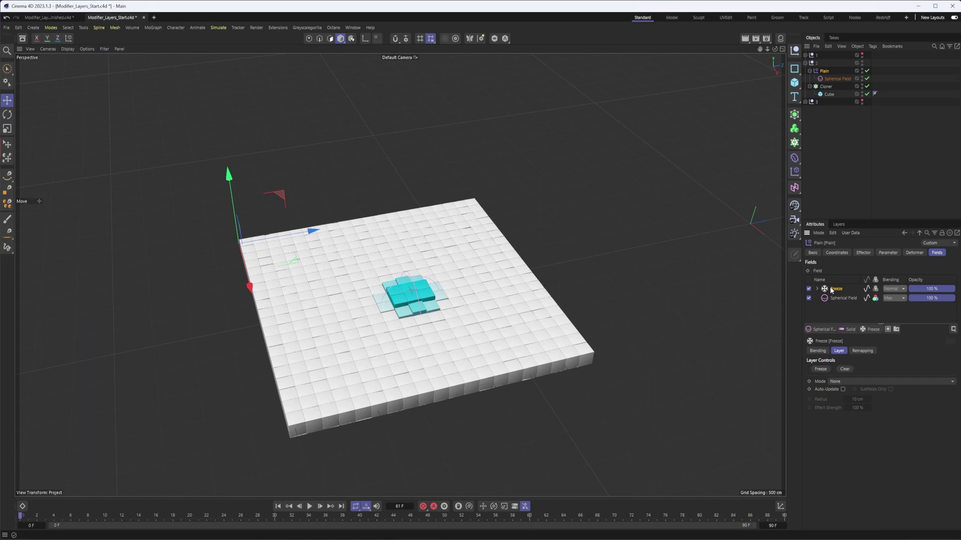
pyautogui.click(856, 383)
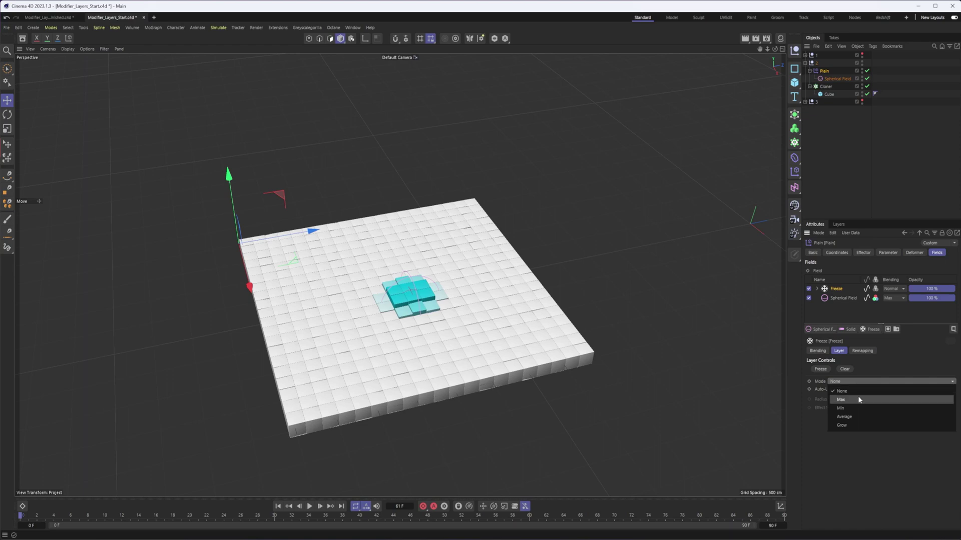
pyautogui.click(852, 424)
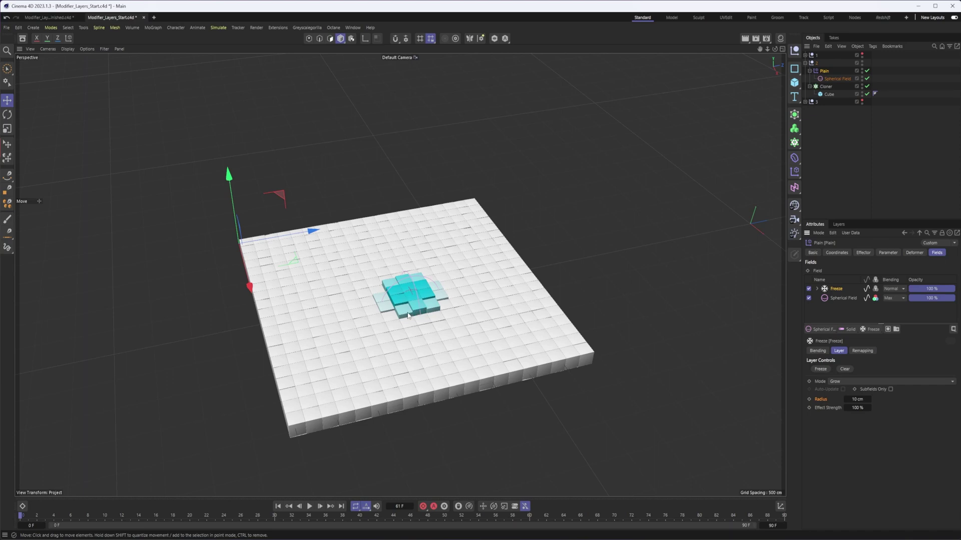
# - Check the cloned cube's size and set the Freeze layer's Radius to 201 cm
pyautogui.click(828, 94)
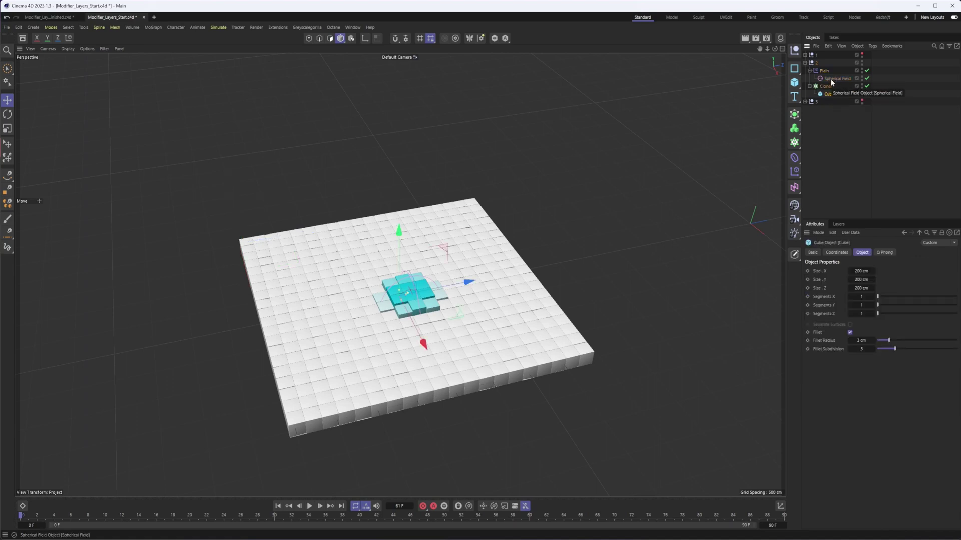
pyautogui.click(824, 70)
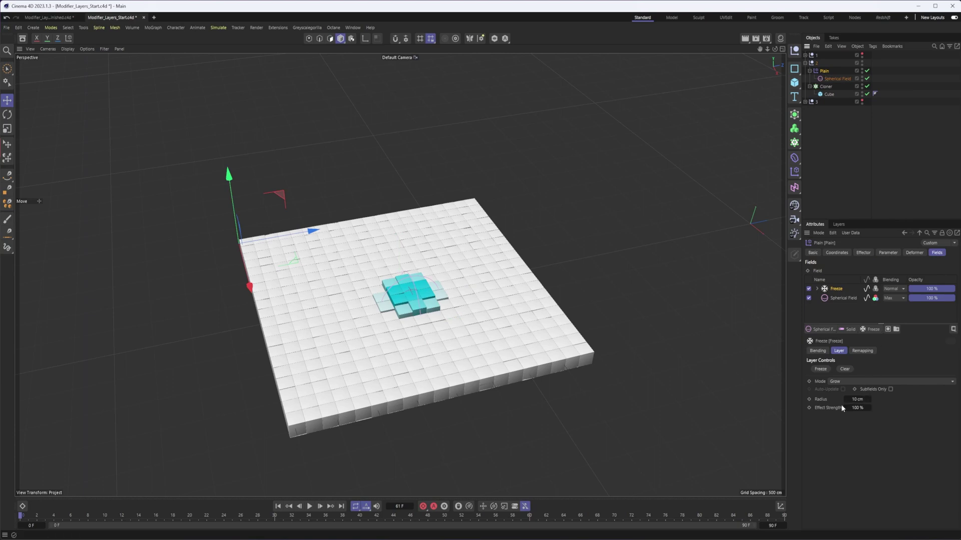
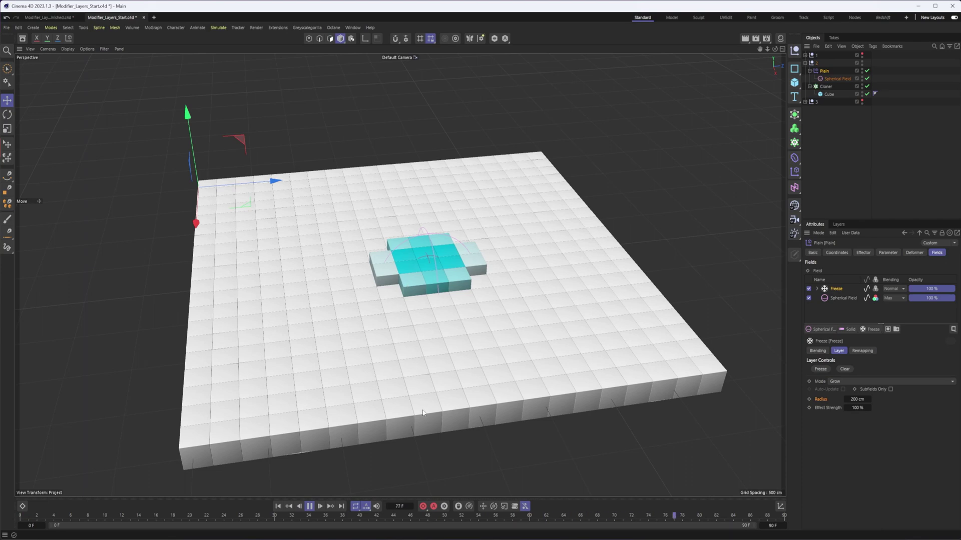
pyautogui.click(869, 399)
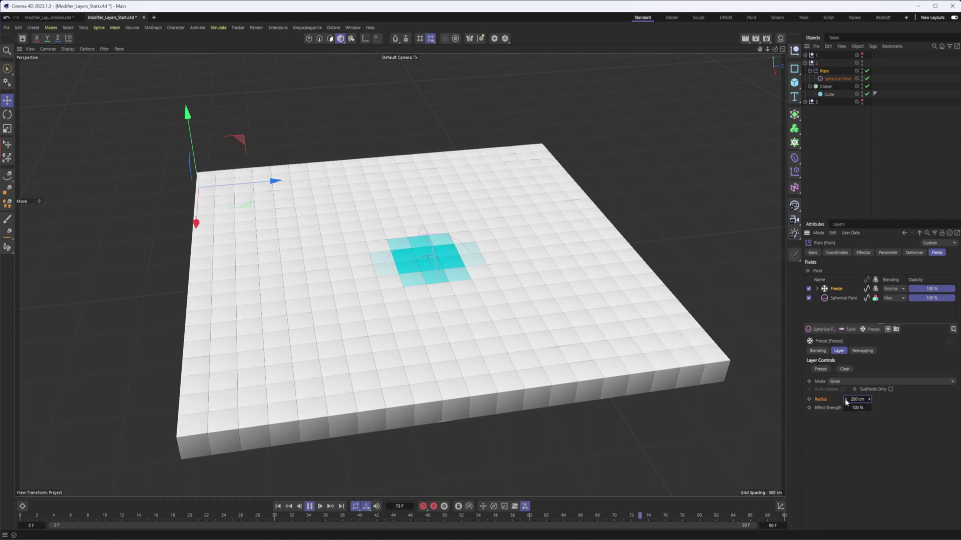
pyautogui.click(869, 399)
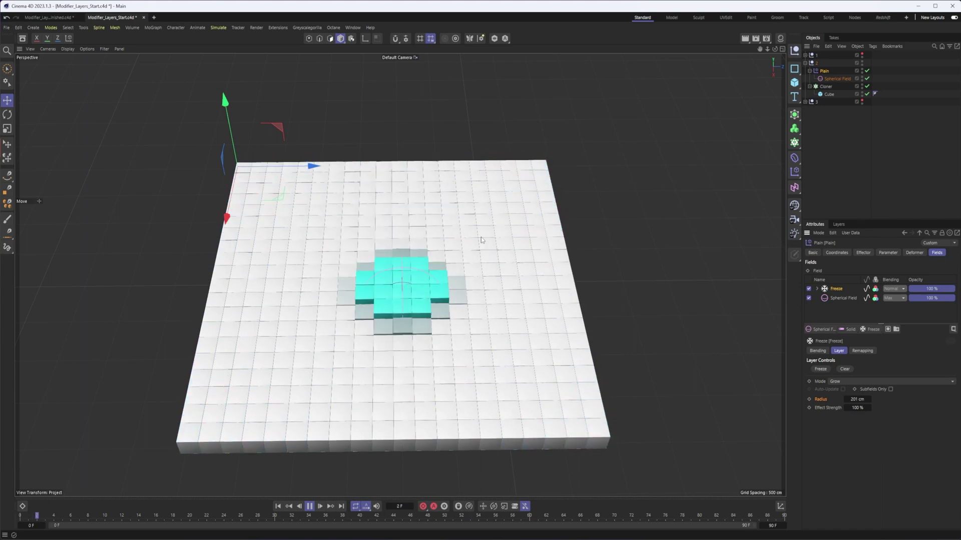
# - Examine the growth pattern across the cube grid from several angles during playback and look through the available field types
pyautogui.keyDown('alt'); pyautogui.moveTo(499, 409); pyautogui.dragTo(505, 337); pyautogui.keyUp('alt')
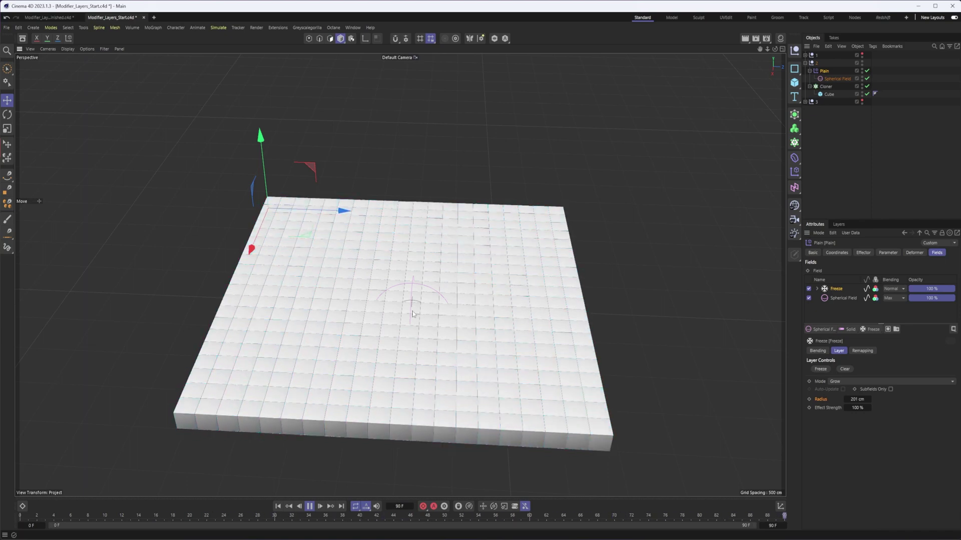
pyautogui.keyDown('alt'); pyautogui.moveTo(412, 314); pyautogui.dragTo(437, 323); pyautogui.keyUp('alt')
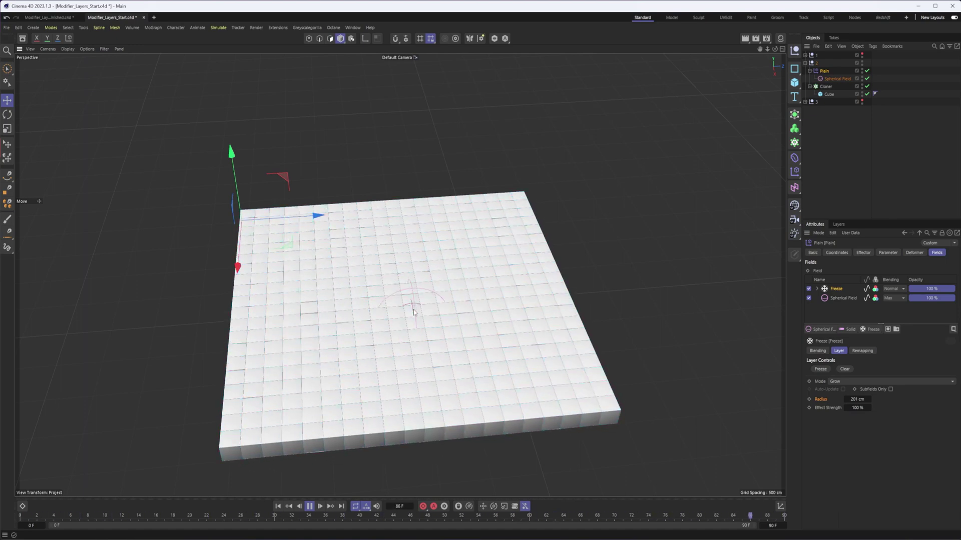
pyautogui.moveTo(413, 312)
pyautogui.keyDown('alt'); pyautogui.mouseDown()
pyautogui.moveTo(403, 311)
pyautogui.moveTo(407, 294)
pyautogui.mouseUp(); pyautogui.keyUp('alt')
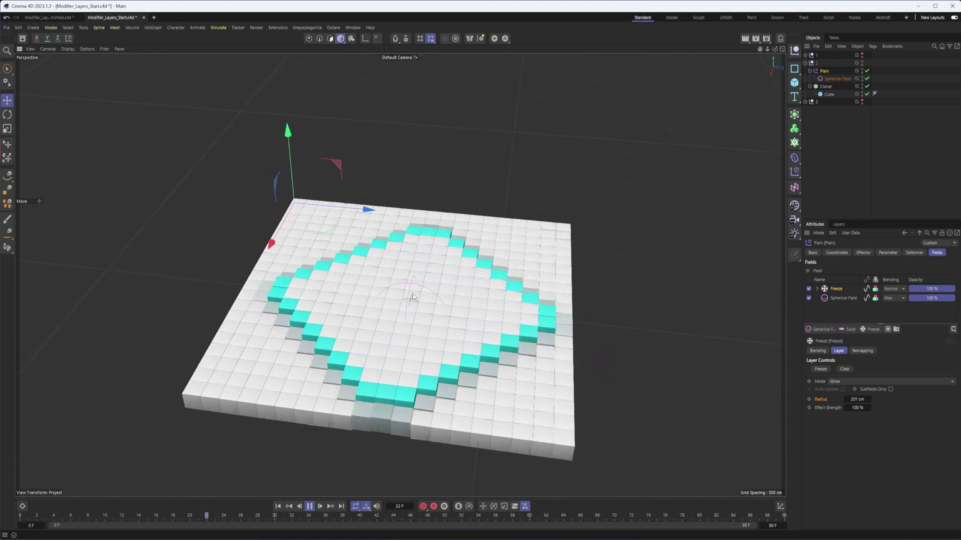
pyautogui.keyDown('alt'); pyautogui.moveTo(456, 308); pyautogui.dragTo(415, 342); pyautogui.keyUp('alt')
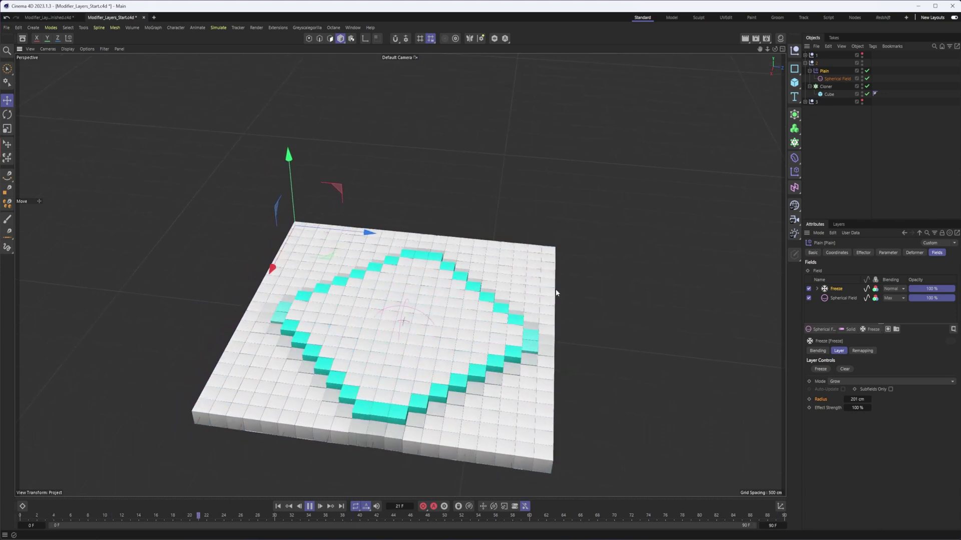
pyautogui.click(821, 330)
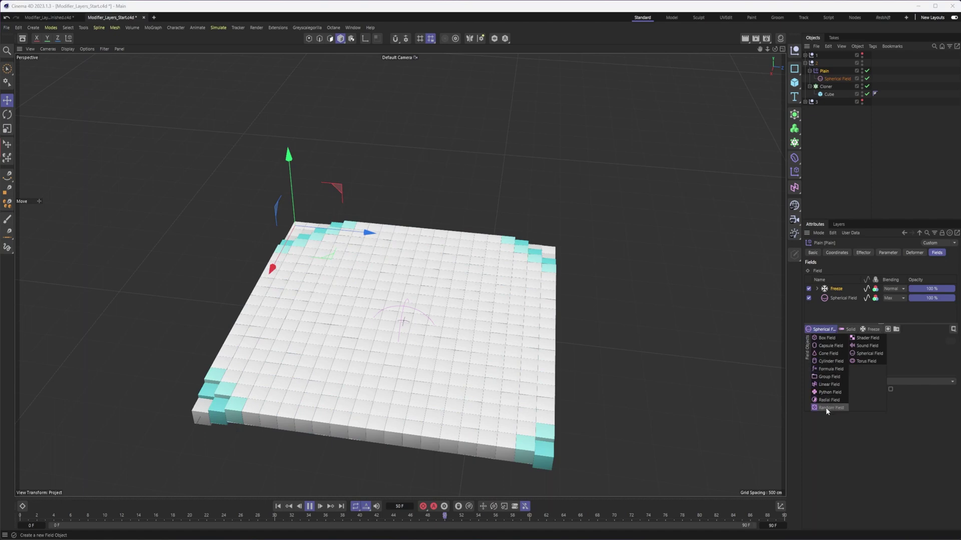
pyautogui.click(659, 379)
pyautogui.keyDown('alt'); pyautogui.moveTo(617, 350); pyautogui.dragTo(510, 341); pyautogui.keyUp('alt')
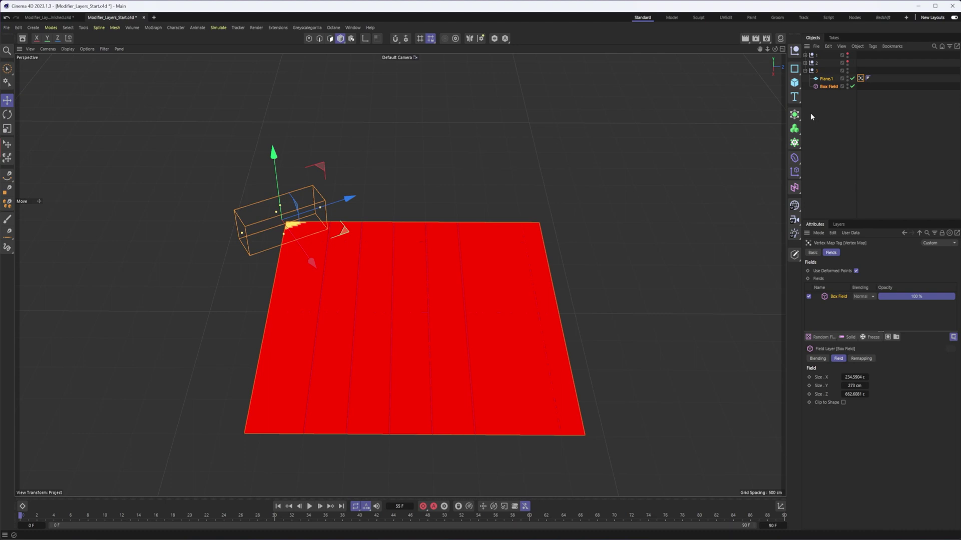
# - Examine the plane's segment settings, its available tags and the Box Field assigned in its Vertex Map tag
pyautogui.click(826, 80)
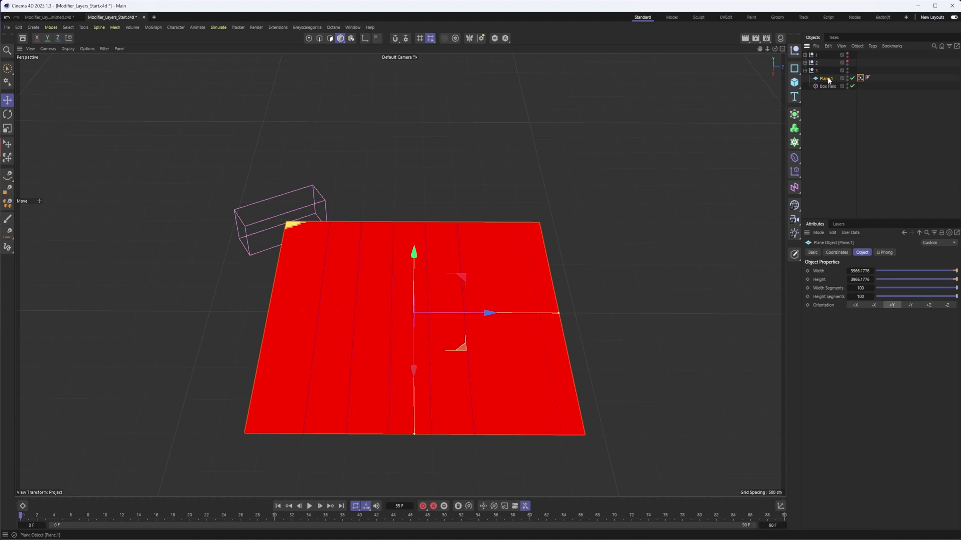
pyautogui.click(861, 79)
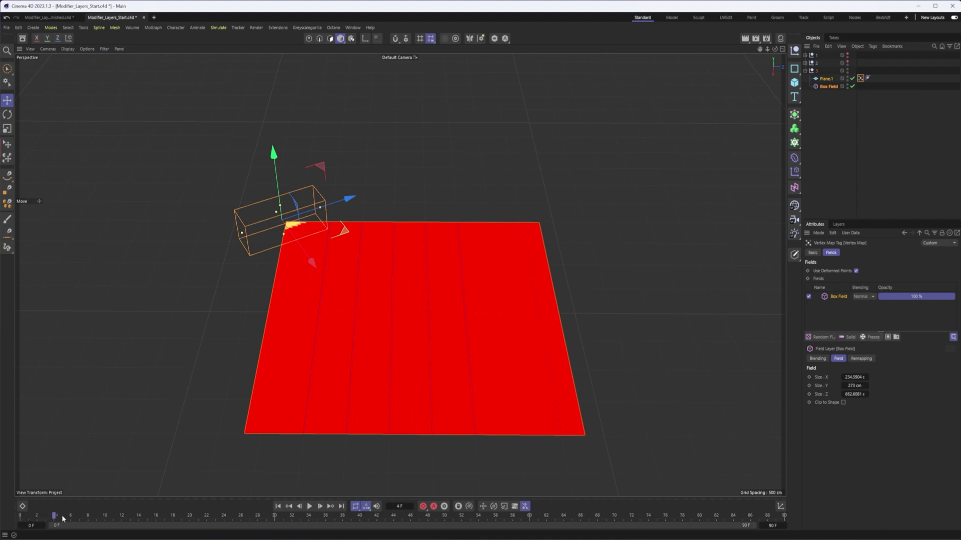
pyautogui.click(826, 80)
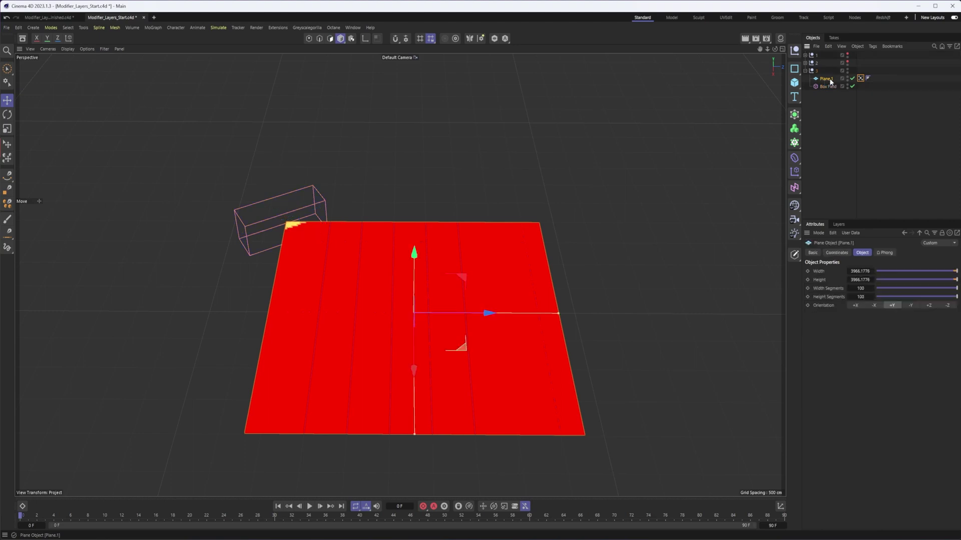
pyautogui.click(860, 79)
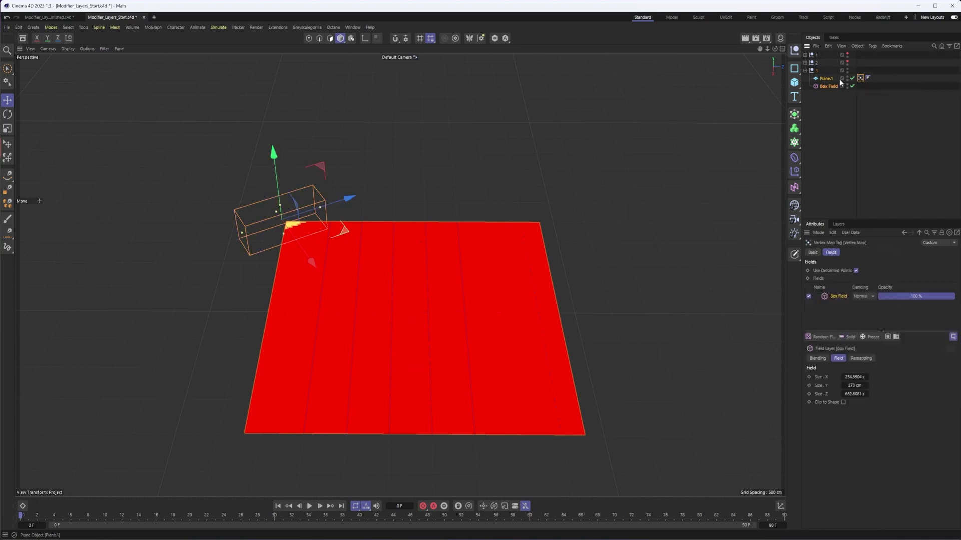
pyautogui.rightClick(840, 79)
pyautogui.moveTo(856, 168)
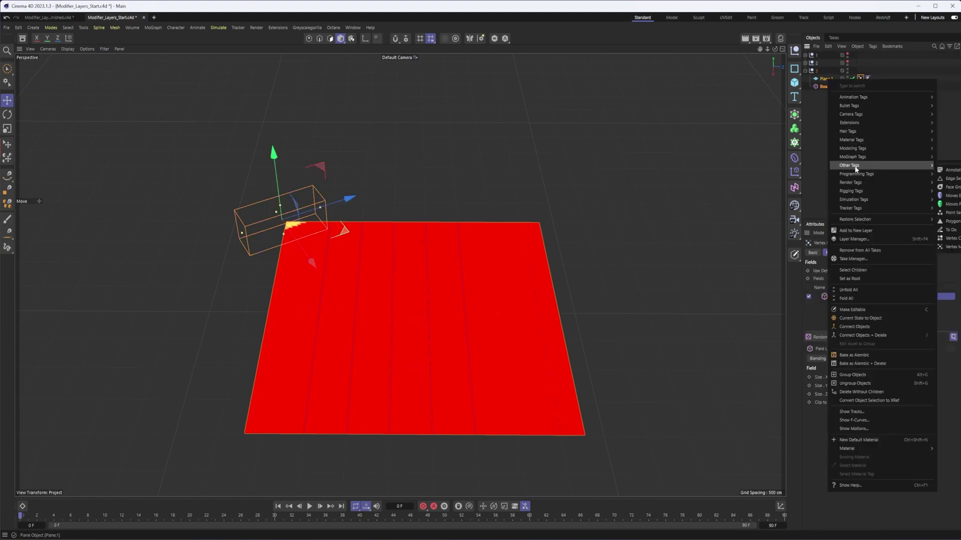
pyautogui.click(818, 91)
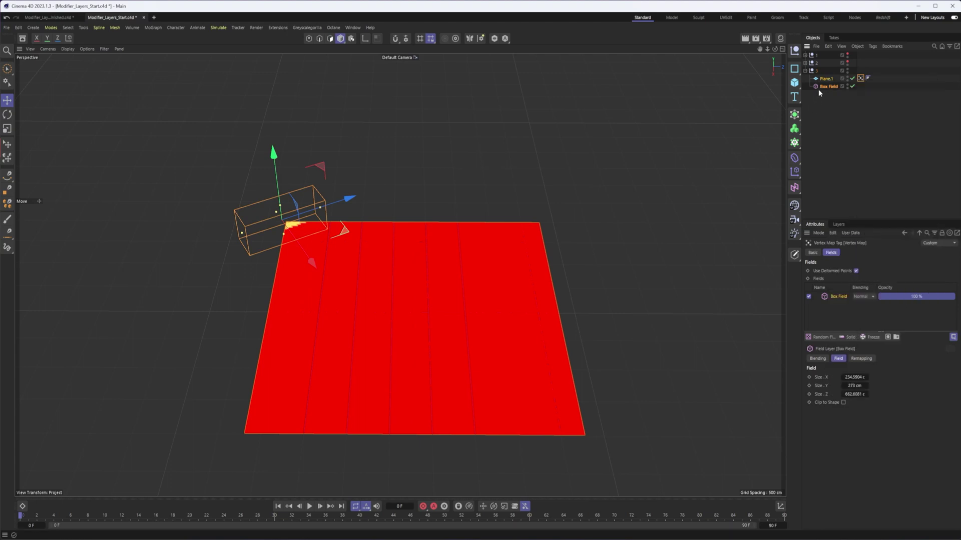
pyautogui.click(829, 86)
pyautogui.click(860, 78)
# - Add a Freeze layer above the Box Field in the plane's vertex map, with mode Grow and Radius 40 cm
pyautogui.keyDown('alt'); pyautogui.moveTo(414, 262); pyautogui.dragTo(288, 179); pyautogui.keyUp('alt')
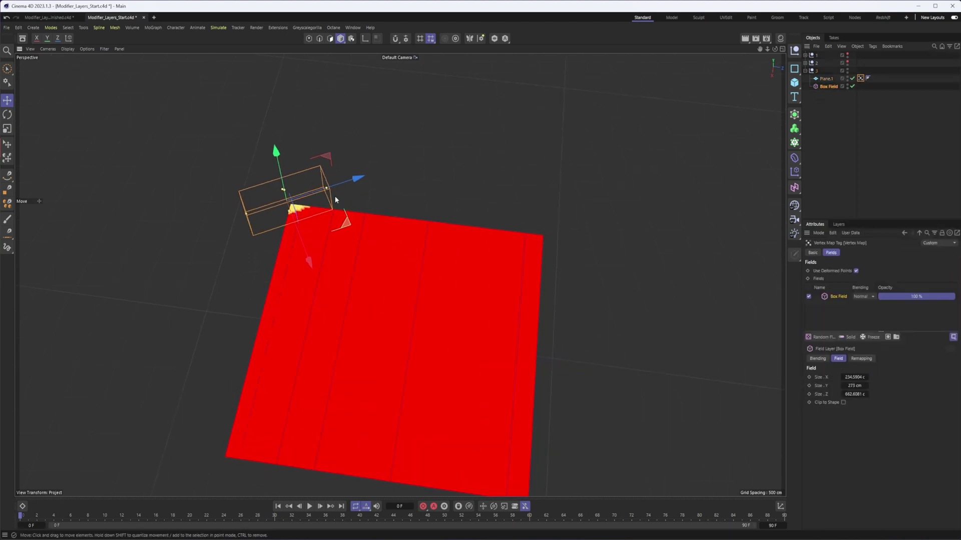
pyautogui.keyDown('alt'); pyautogui.moveTo(389, 243); pyautogui.dragTo(382, 223); pyautogui.keyUp('alt')
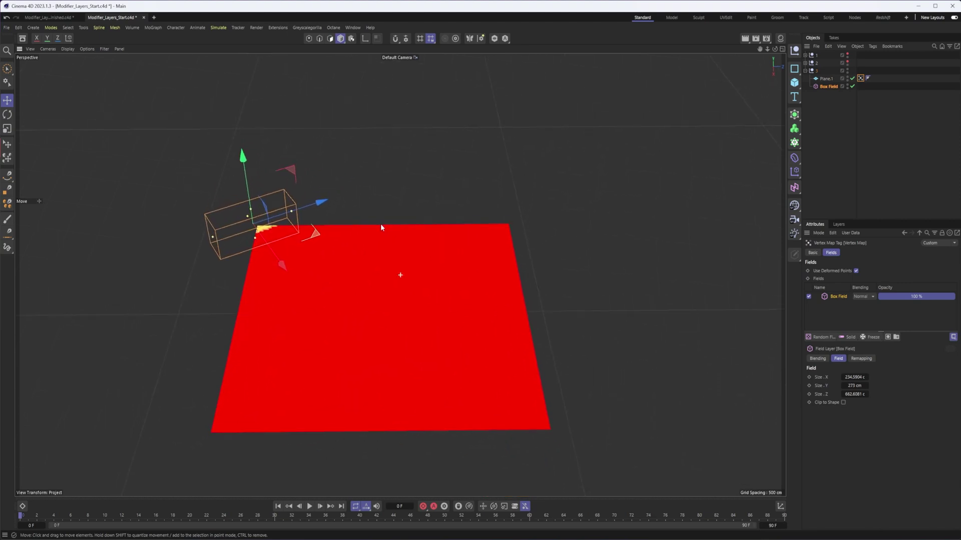
pyautogui.keyDown('alt'); pyautogui.moveTo(465, 161); pyautogui.dragTo(452, 146); pyautogui.keyUp('alt')
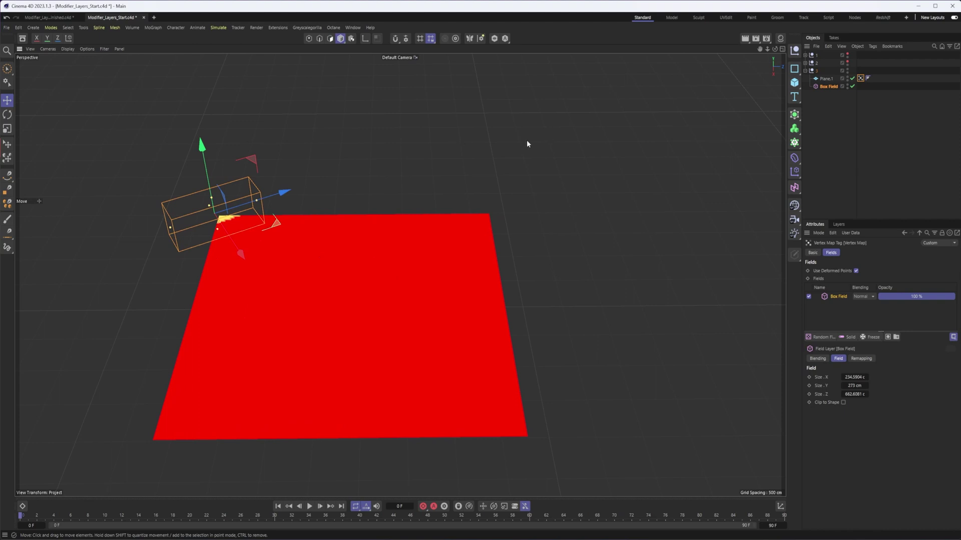
pyautogui.keyDown('alt'); pyautogui.moveTo(526, 144); pyautogui.dragTo(537, 142); pyautogui.keyUp('alt')
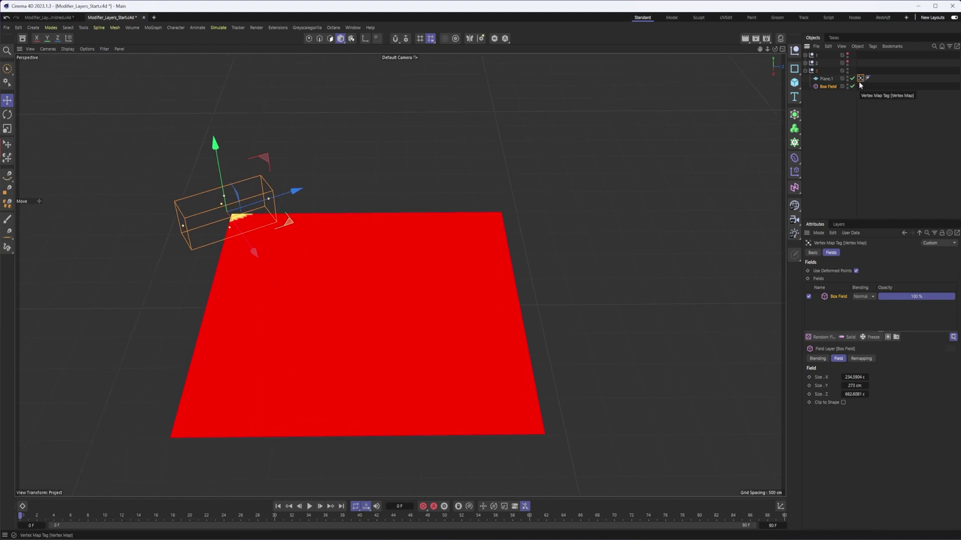
pyautogui.click(873, 338)
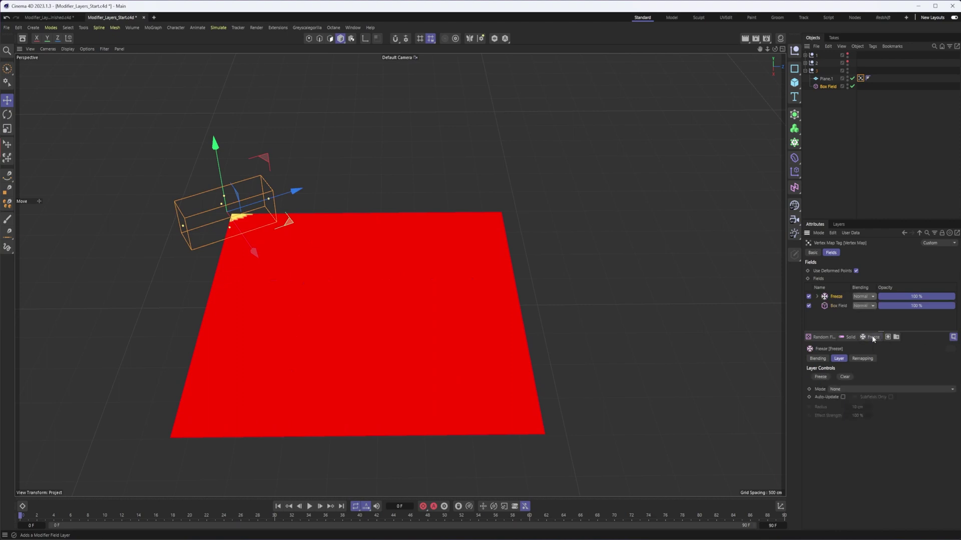
pyautogui.click(834, 389)
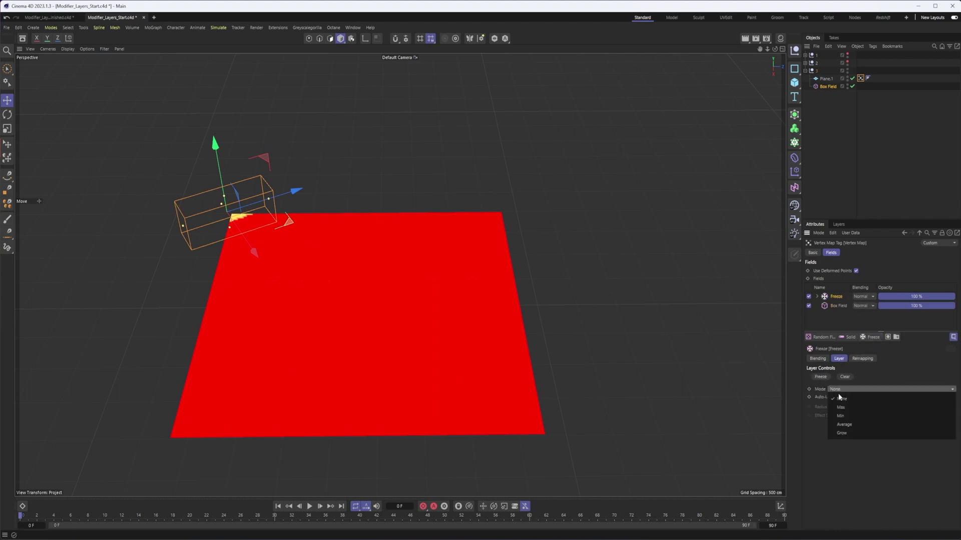
pyautogui.click(849, 435)
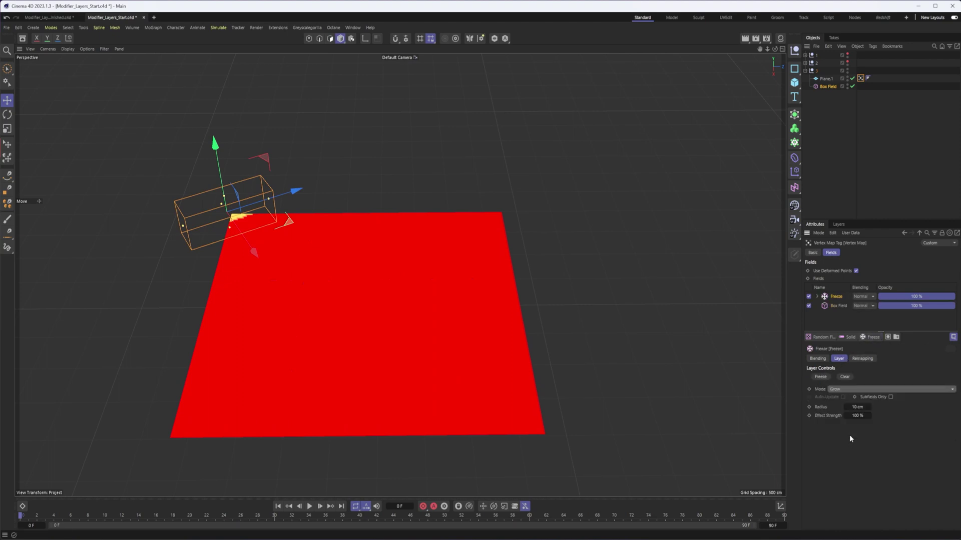
pyautogui.click(855, 407)
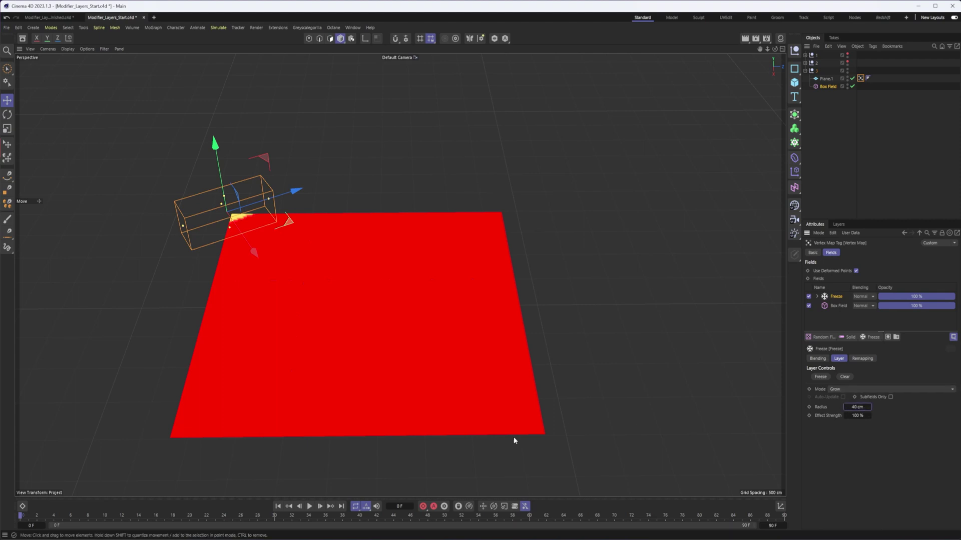
# - Extend the animation's end to 300 frames while the growth plays, and return to the first frame
pyautogui.click(310, 506)
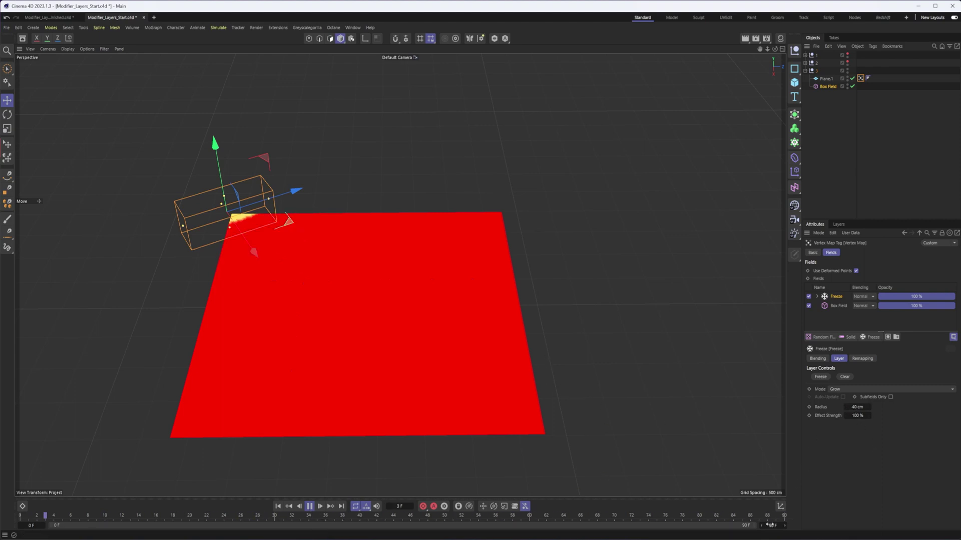
pyautogui.write('0')
pyautogui.press('Return')
pyautogui.keyDown('alt'); pyautogui.moveTo(469, 373); pyautogui.dragTo(423, 387); pyautogui.keyUp('alt')
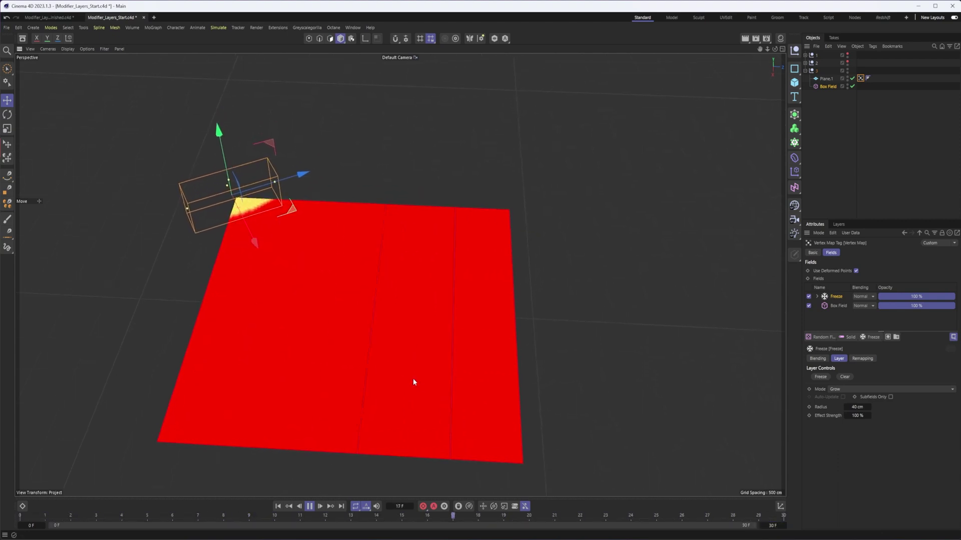
pyautogui.click(771, 526)
pyautogui.write('0')
pyautogui.press('Return')
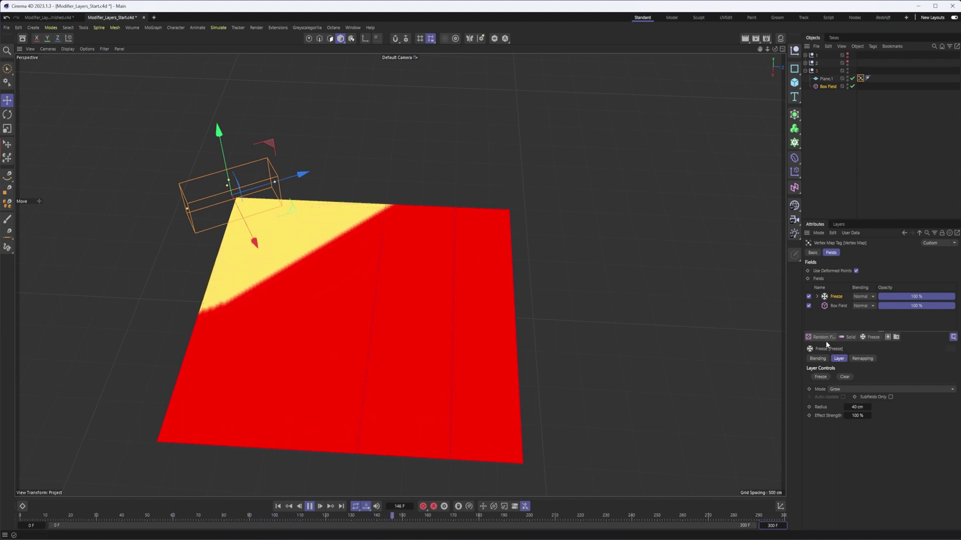
pyautogui.click(309, 507)
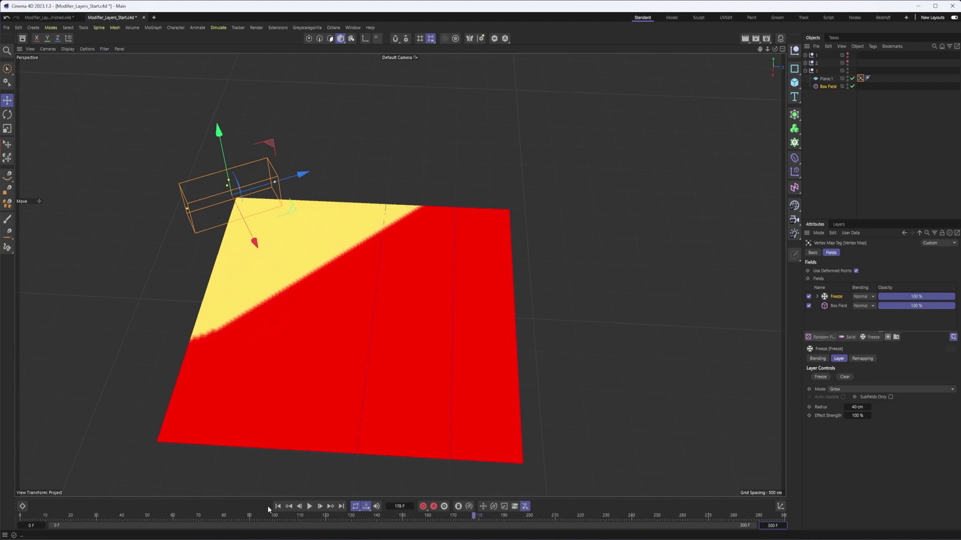
pyautogui.click(277, 506)
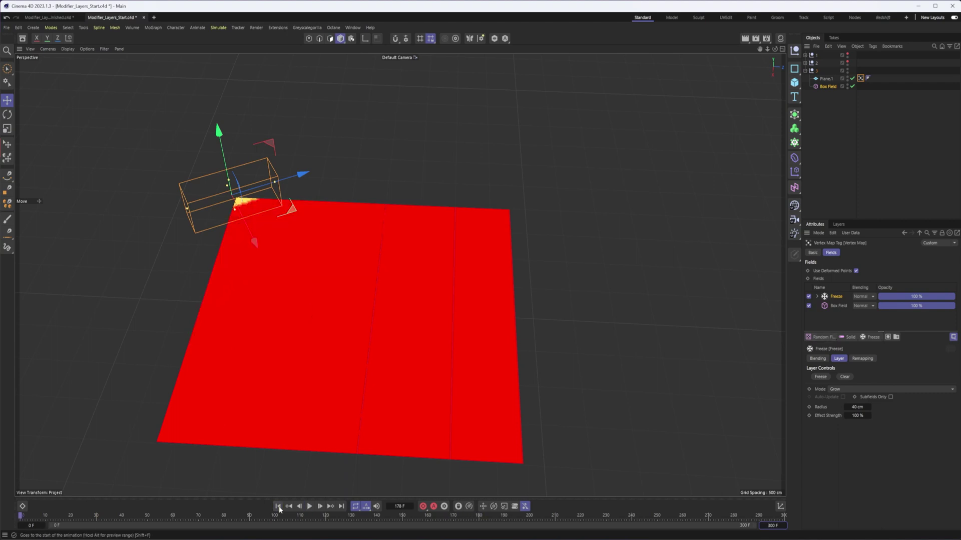
# - Add a Random Field layer above the Freeze layer in the vertex map and preview its effect from the first frame
pyautogui.click(818, 338)
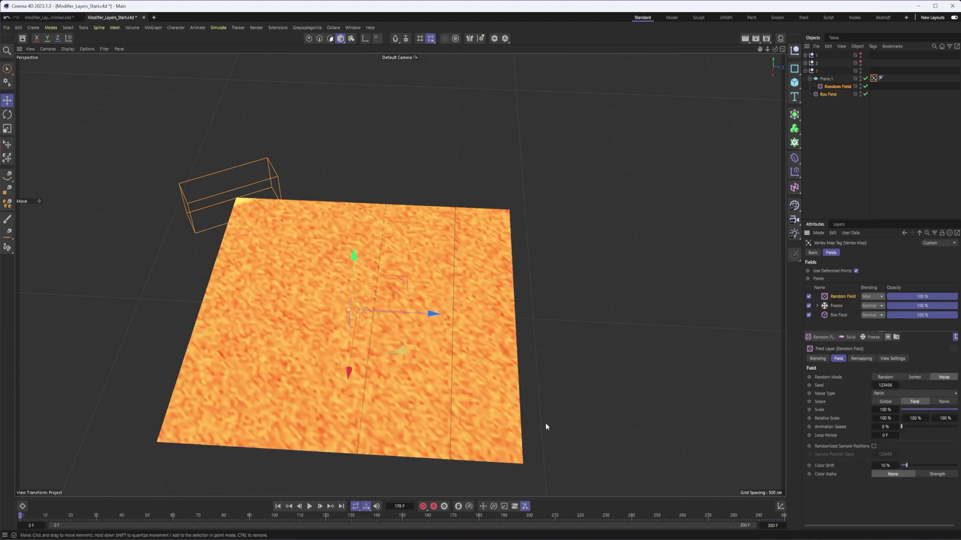
pyautogui.click(309, 507)
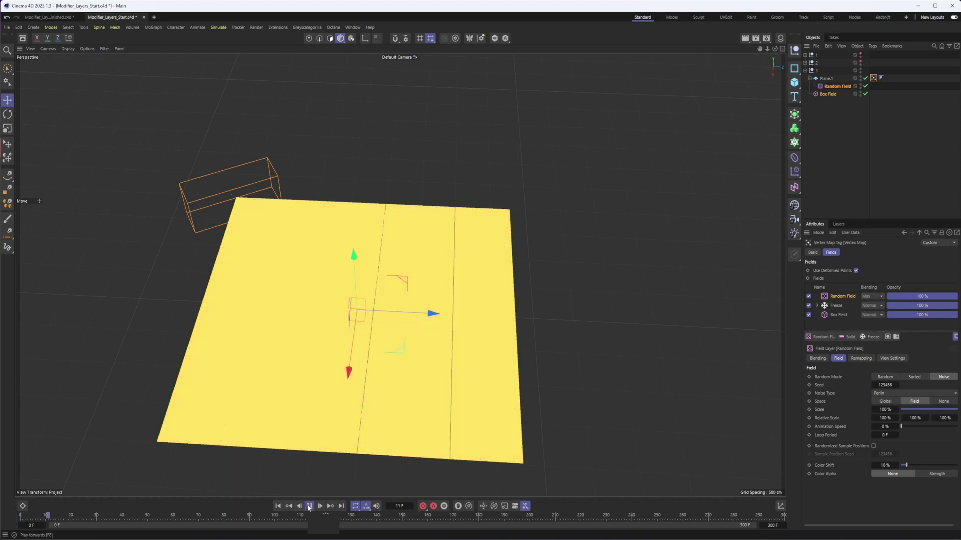
pyautogui.click(278, 507)
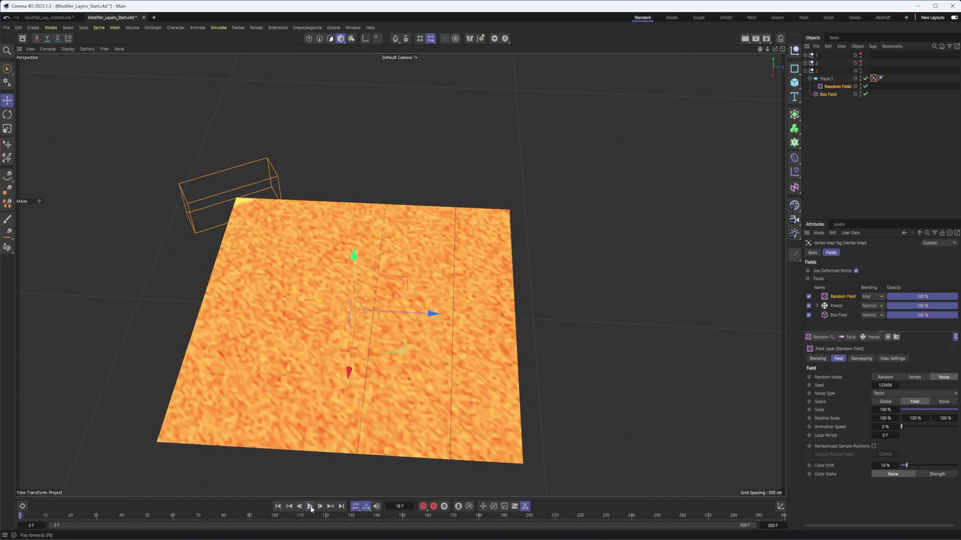
pyautogui.click(310, 507)
pyautogui.click(279, 507)
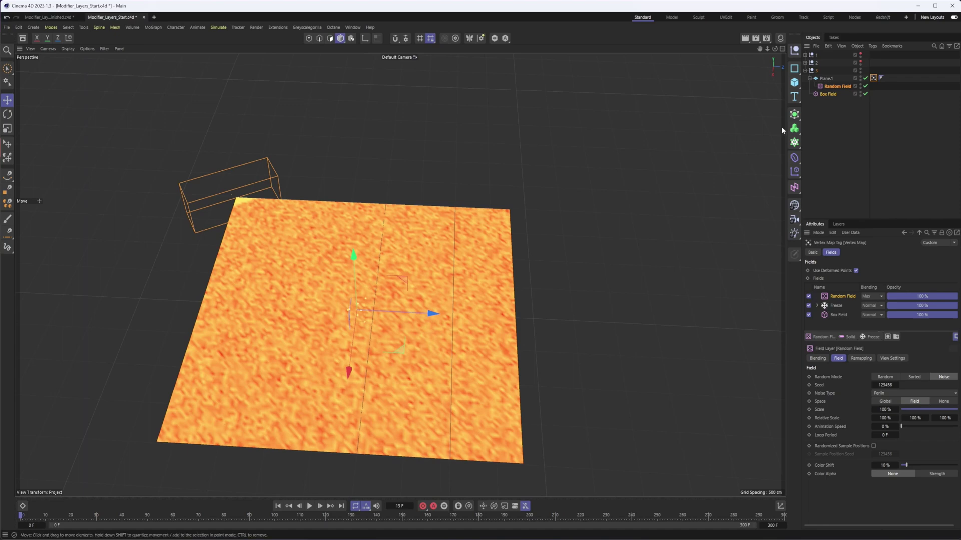
# - Set the Random Field layer's blending to Multiply in the plane's vertex map
pyautogui.click(804, 63)
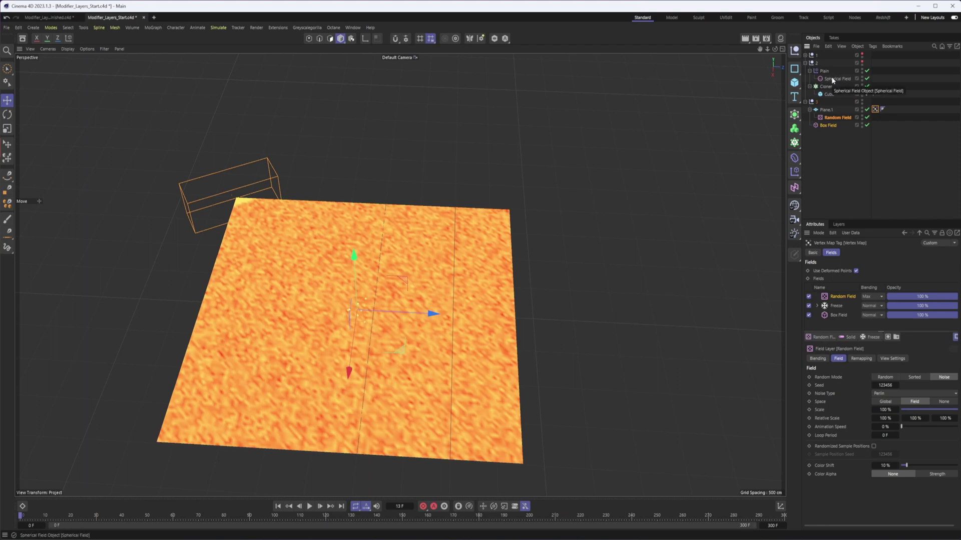
pyautogui.click(805, 63)
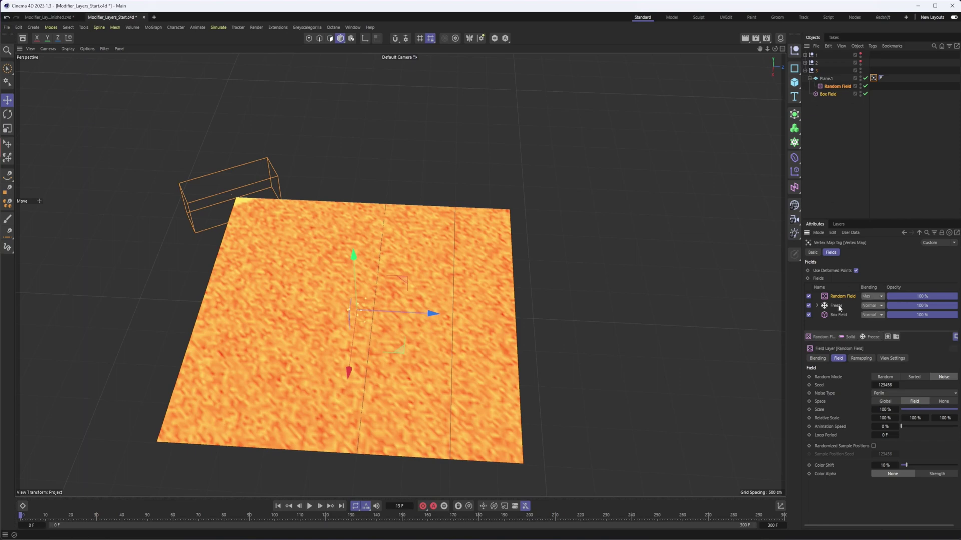
pyautogui.click(869, 297)
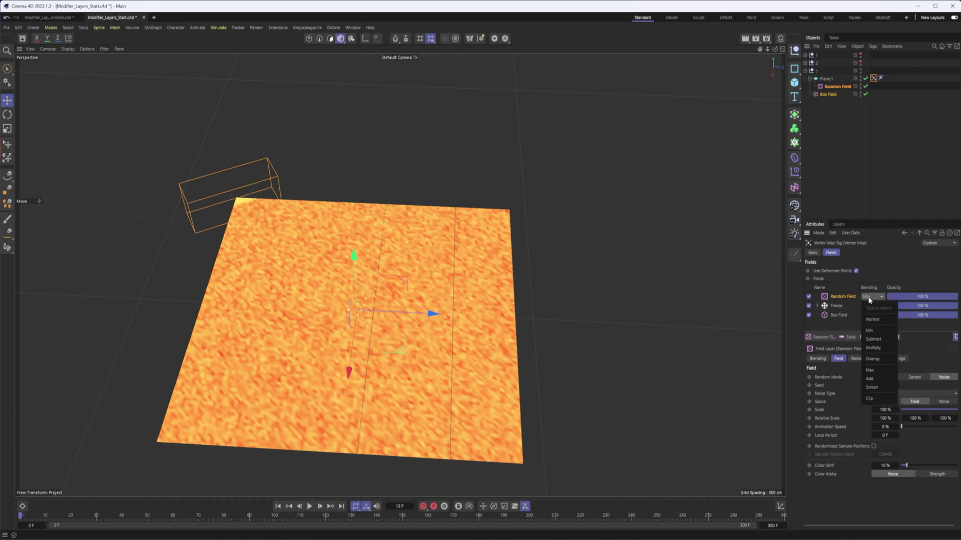
pyautogui.click(880, 346)
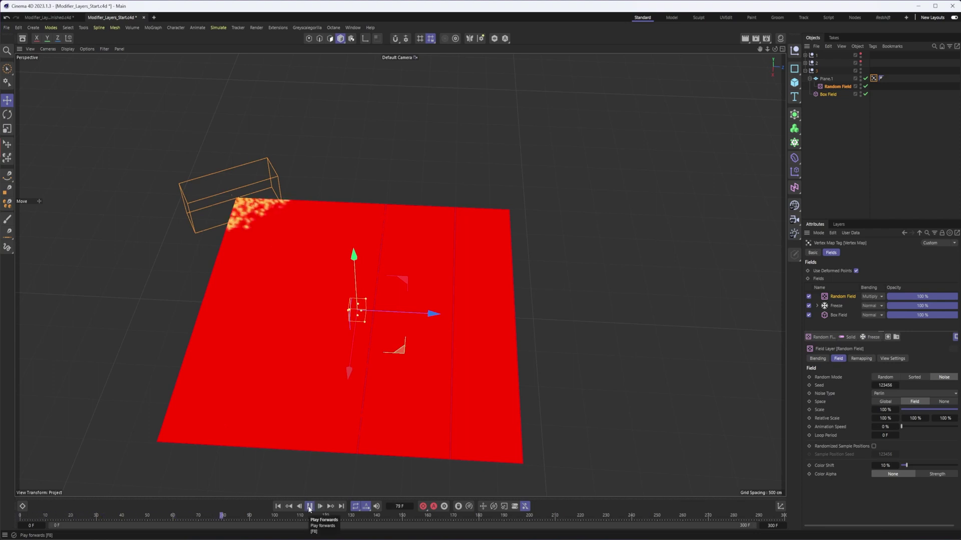
# - Set the Freeze layer's Radius to 82 cm and play the growth with the Random Field layer selected
pyautogui.click(838, 305)
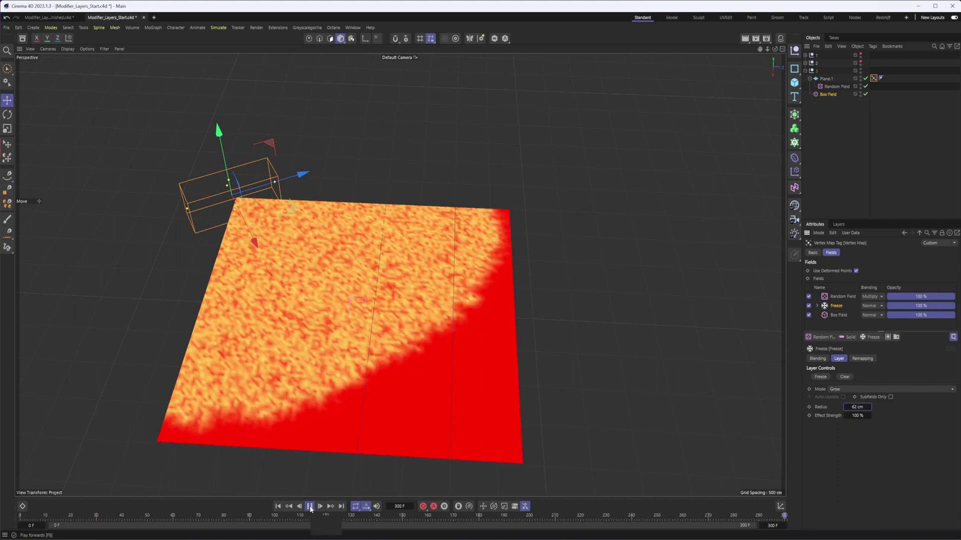
pyautogui.click(835, 299)
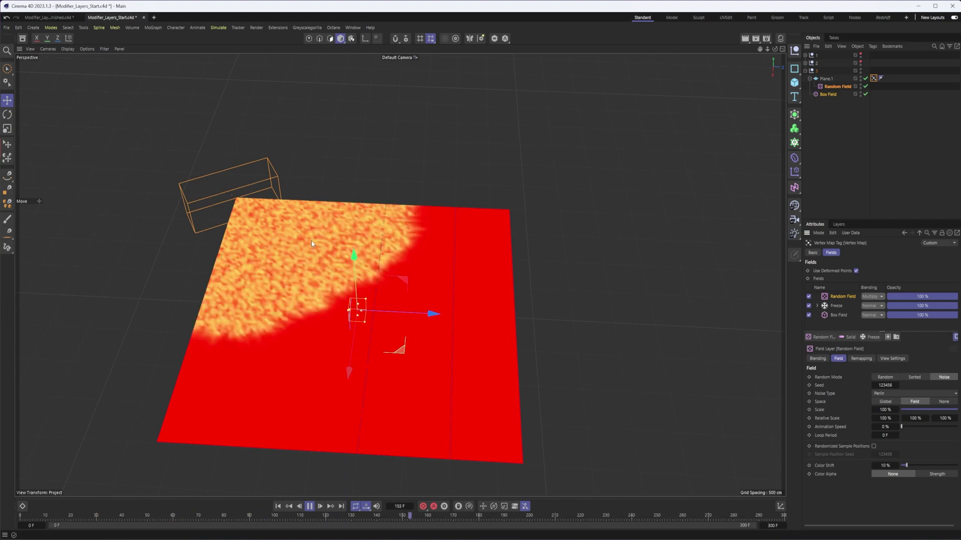
pyautogui.click(309, 507)
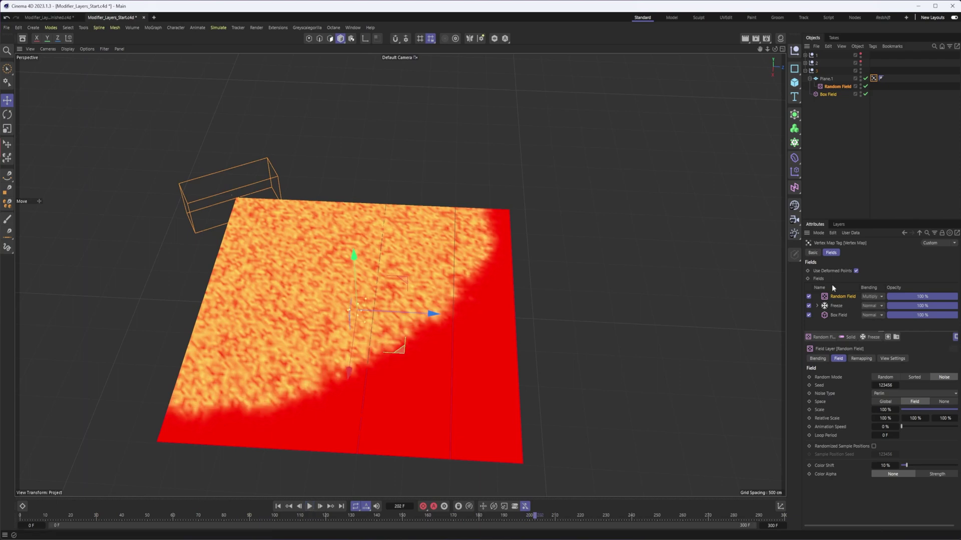
# - Change the Random Field layer's blending to Subtract and replay the growth from the first frame
pyautogui.click(873, 297)
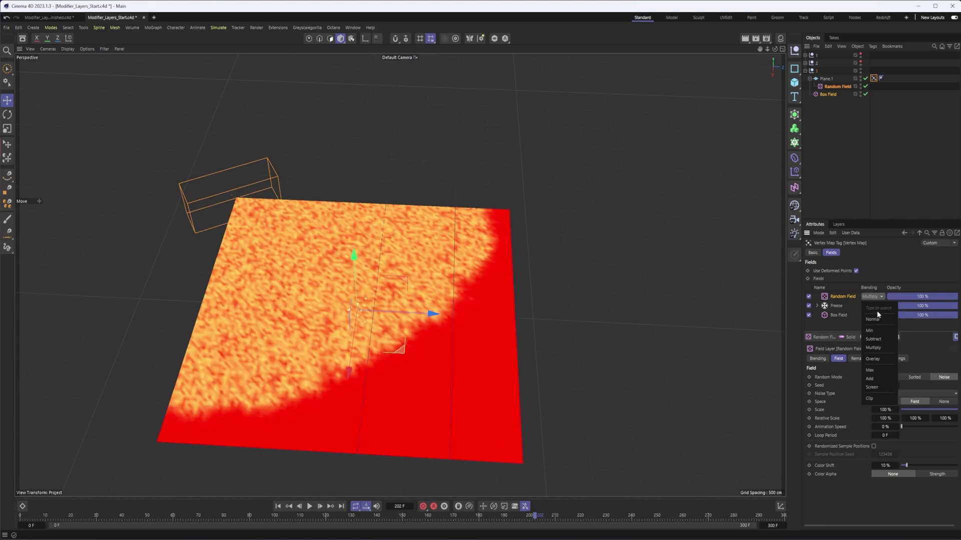
pyautogui.click(882, 339)
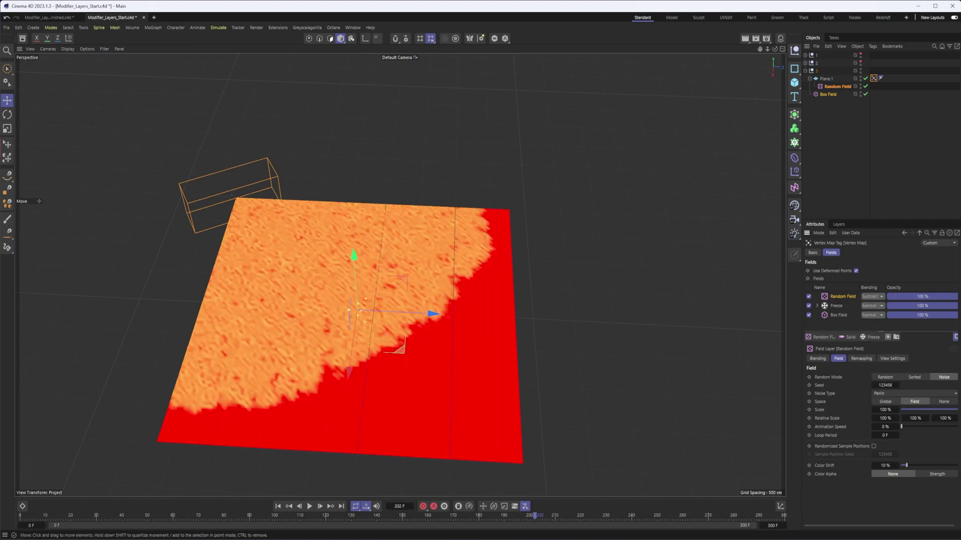
pyautogui.click(277, 506)
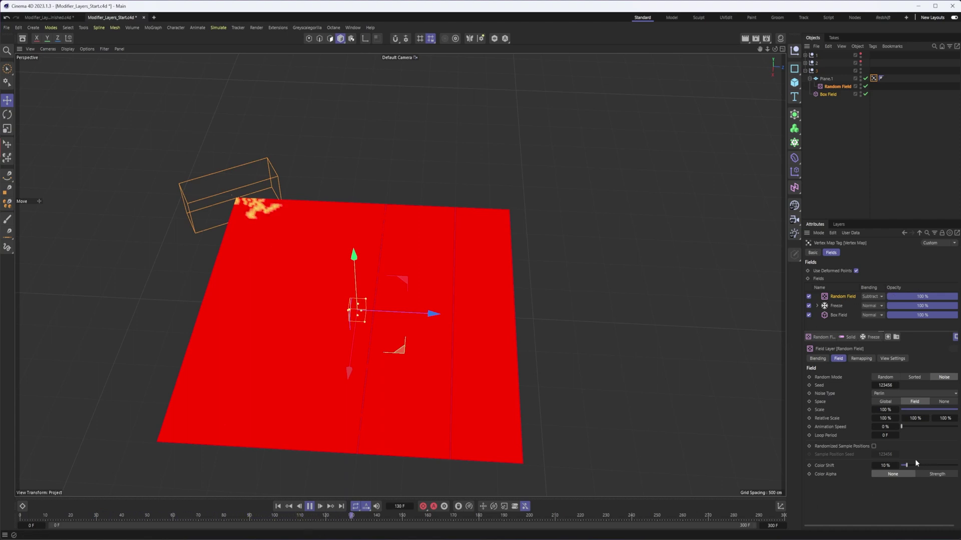
# - Try Screen blending on the Random Field layer during playback and replace it with Clip
pyautogui.click(873, 297)
pyautogui.click(881, 386)
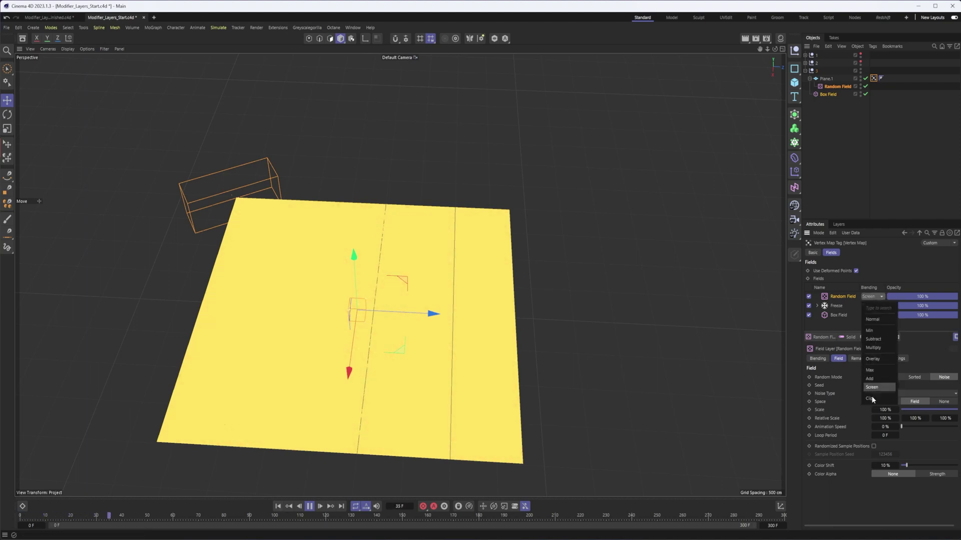
pyautogui.click(871, 398)
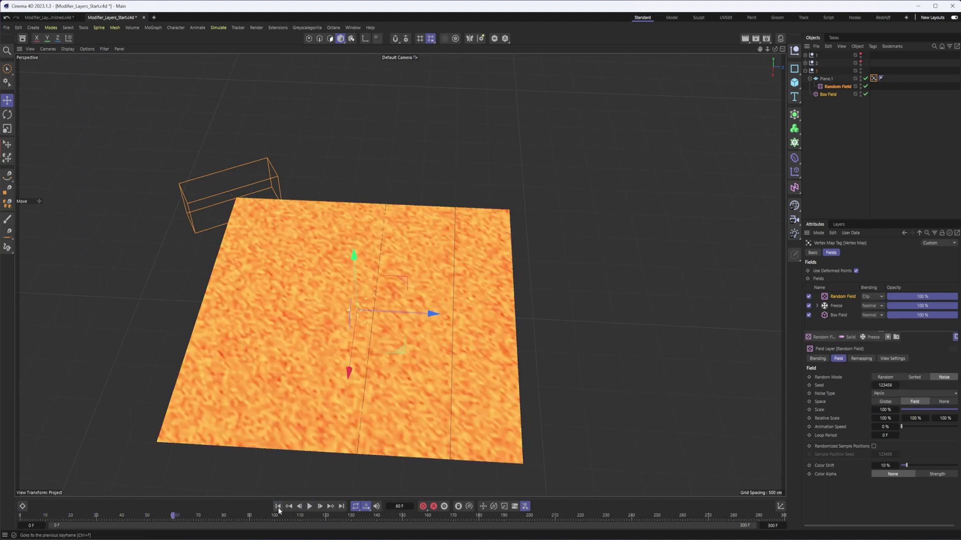
# - Compare the Clip-blended growth with and without the Random Field layer by replaying it from the first frame, leaving the layer enabled
pyautogui.click(278, 508)
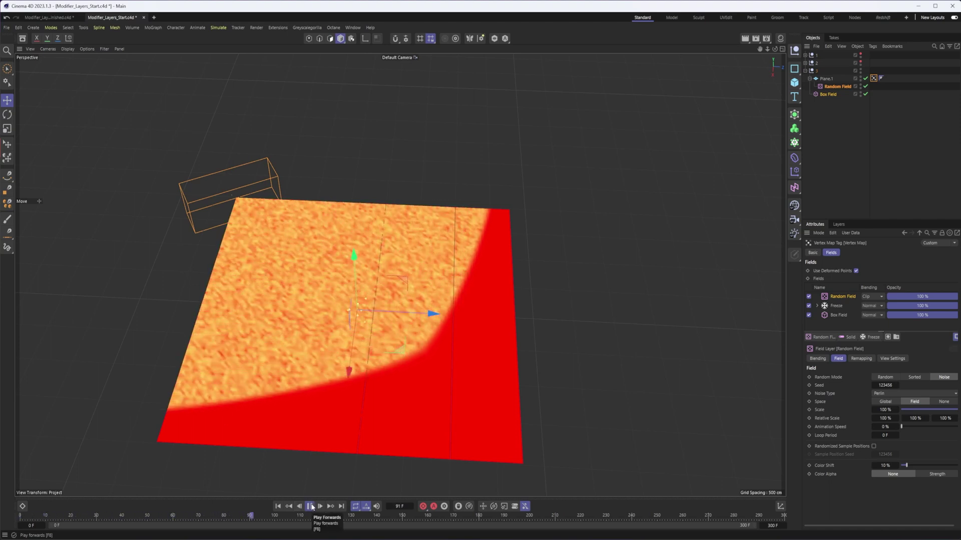
pyautogui.click(809, 297)
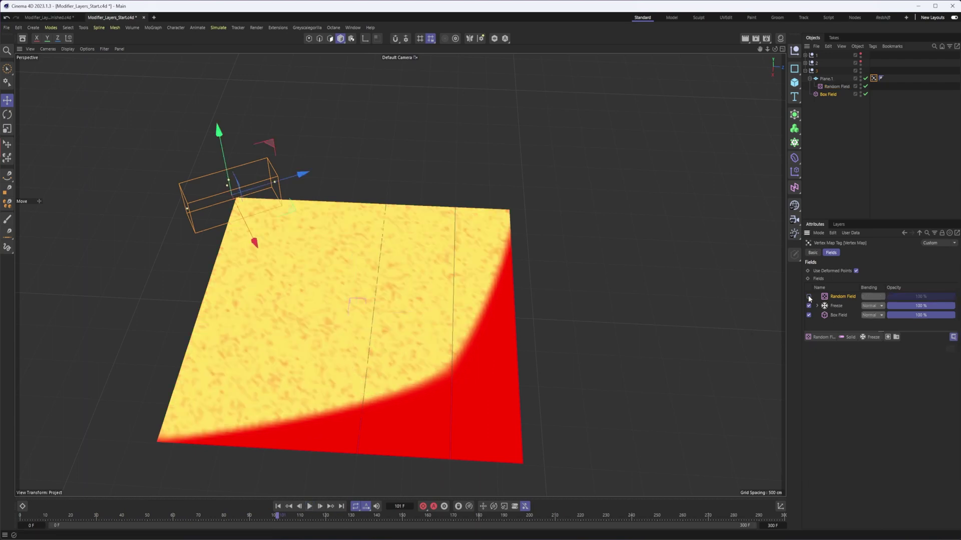
pyautogui.click(809, 297)
pyautogui.click(809, 297)
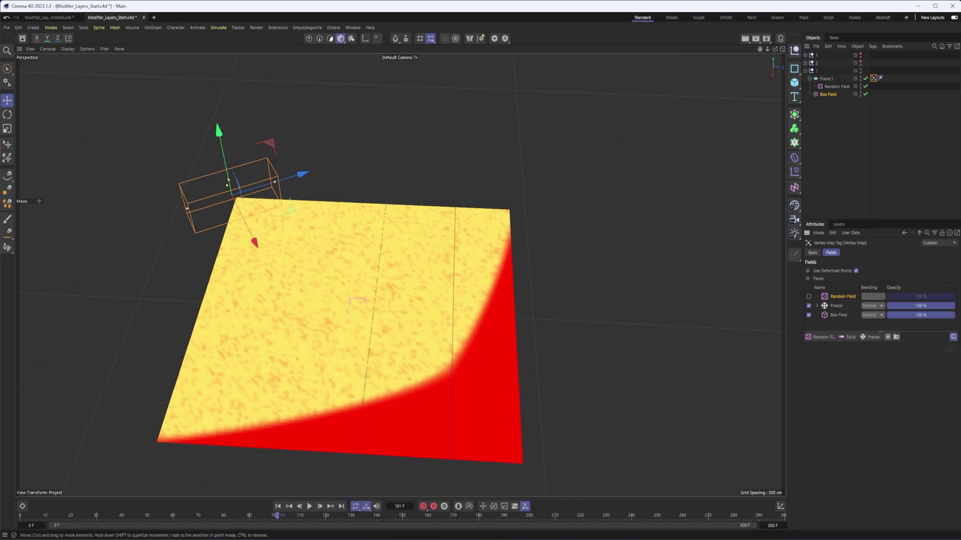
pyautogui.click(282, 508)
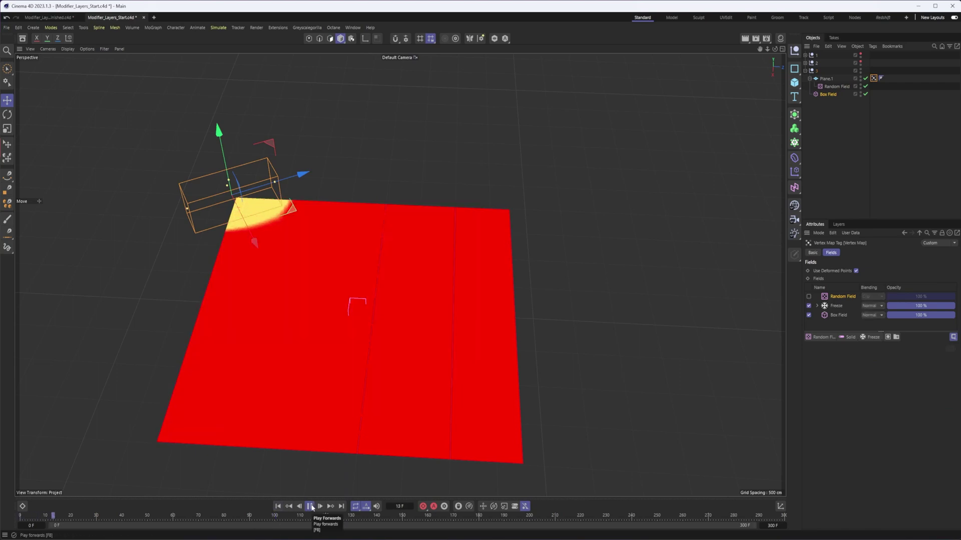
pyautogui.click(809, 297)
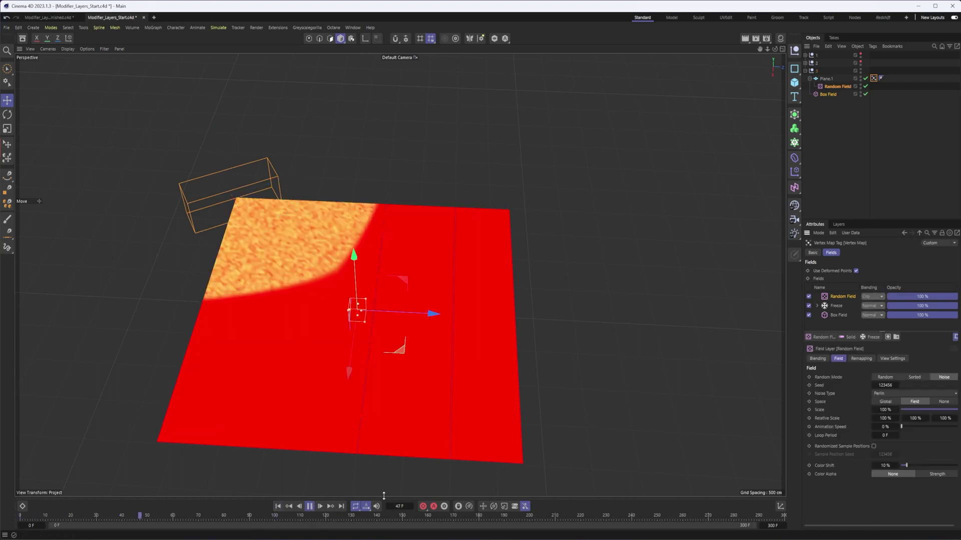
pyautogui.click(308, 510)
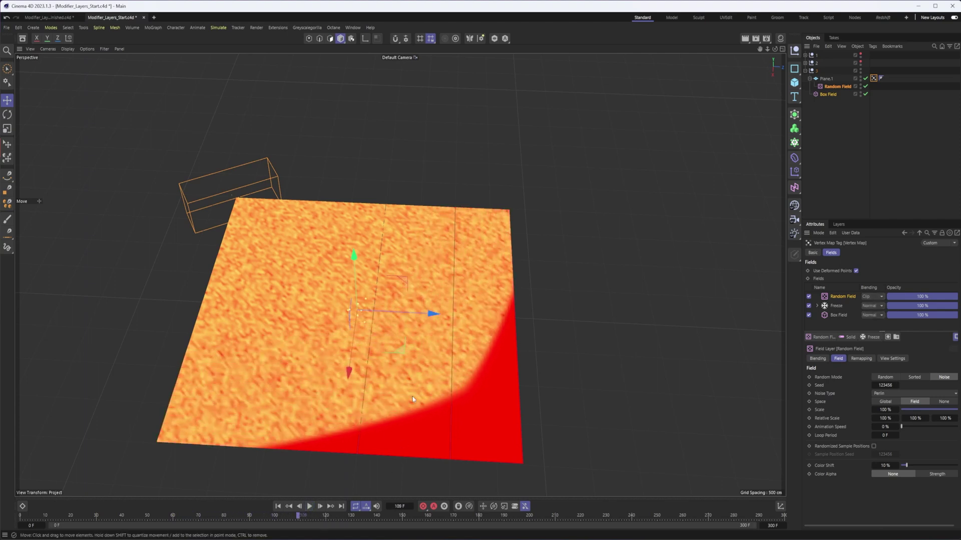
# - Change the Random Field layer's blending to Multiply and replay the growth
pyautogui.click(876, 298)
pyautogui.click(878, 348)
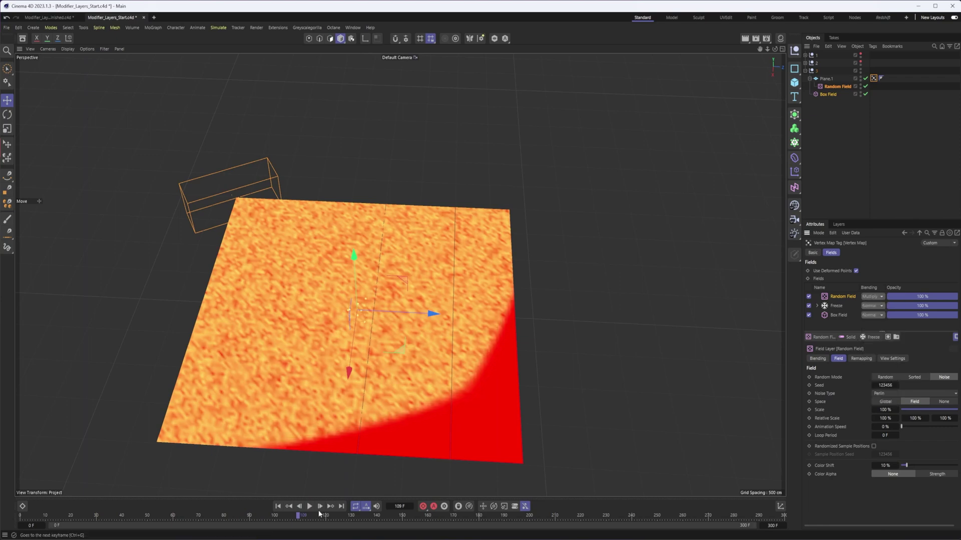
pyautogui.click(300, 508)
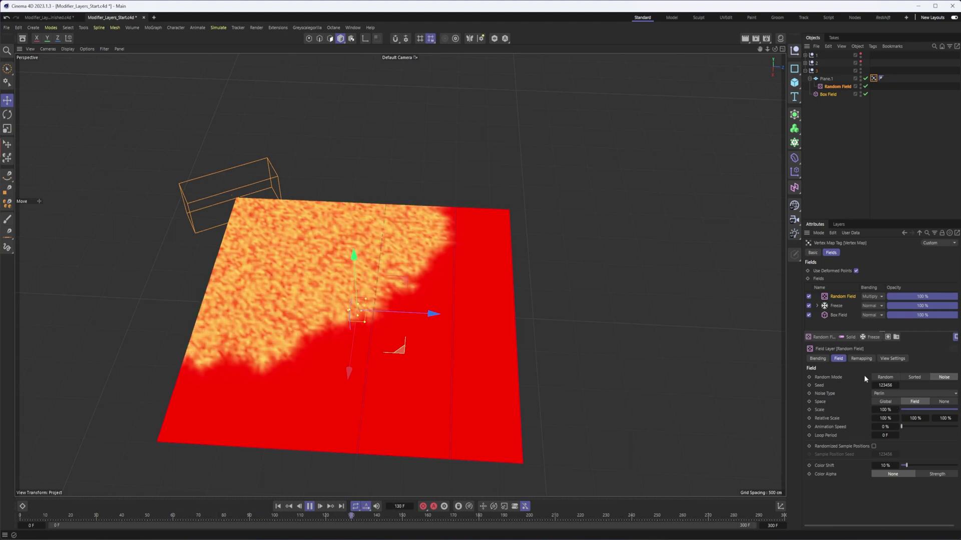
# - Give the Random Field Turbulence noise at 2393 % scale with 45 % animation speed, replaying the growth from the first frame
pyautogui.click(896, 393)
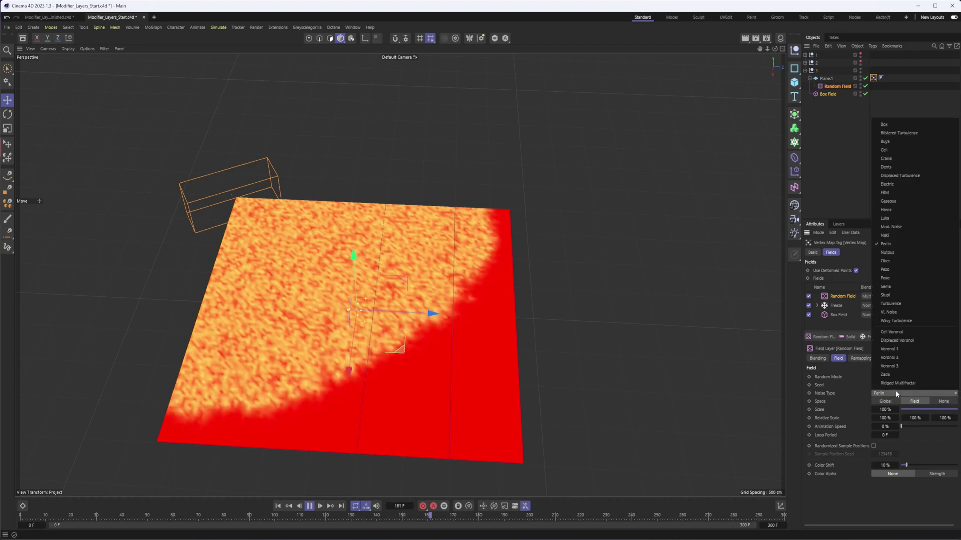
pyautogui.click(901, 304)
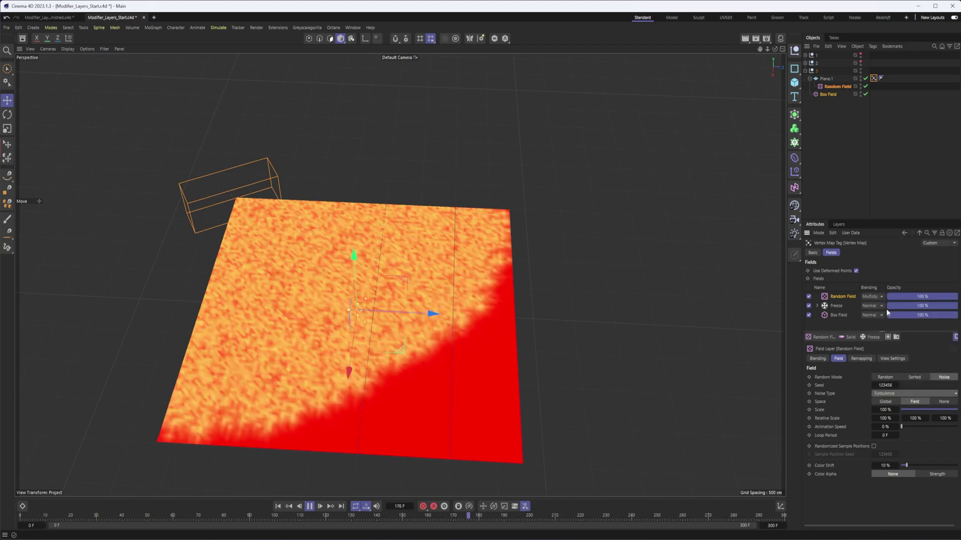
pyautogui.moveTo(897, 409); pyautogui.dragTo(959, 410)
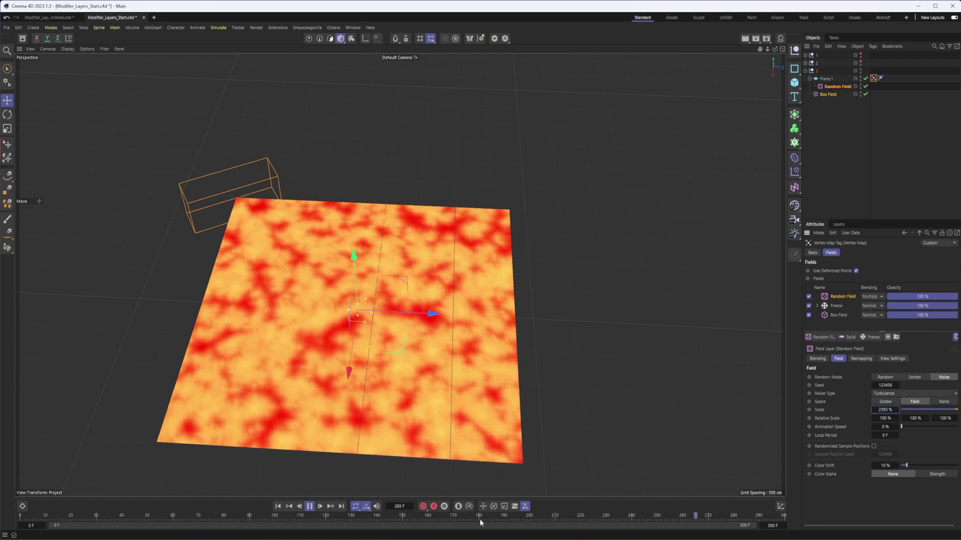
pyautogui.click(278, 507)
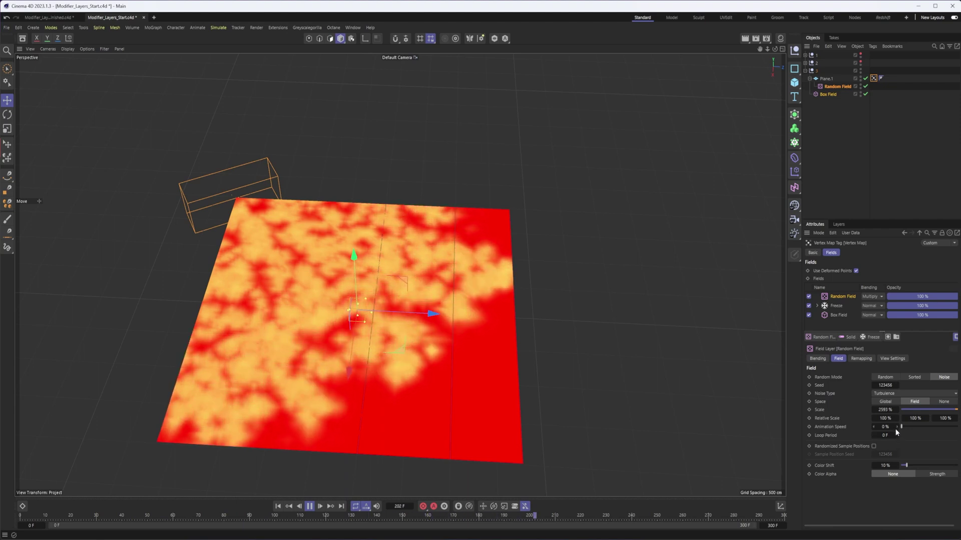
pyautogui.moveTo(904, 428); pyautogui.dragTo(927, 427)
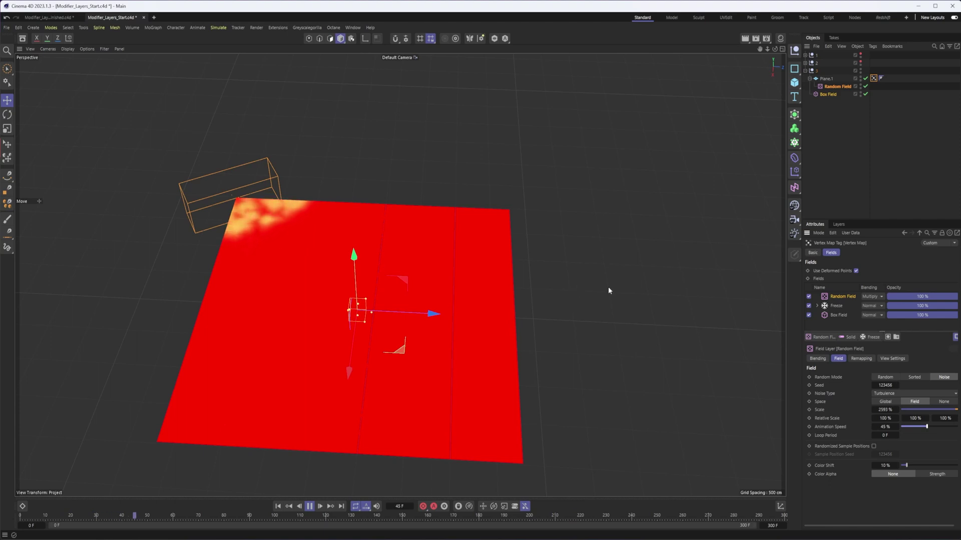
# - Add a Decay layer above the Random Field in the vertex map and set its Effect Strength to 99 %
pyautogui.click(872, 337)
pyautogui.click(890, 380)
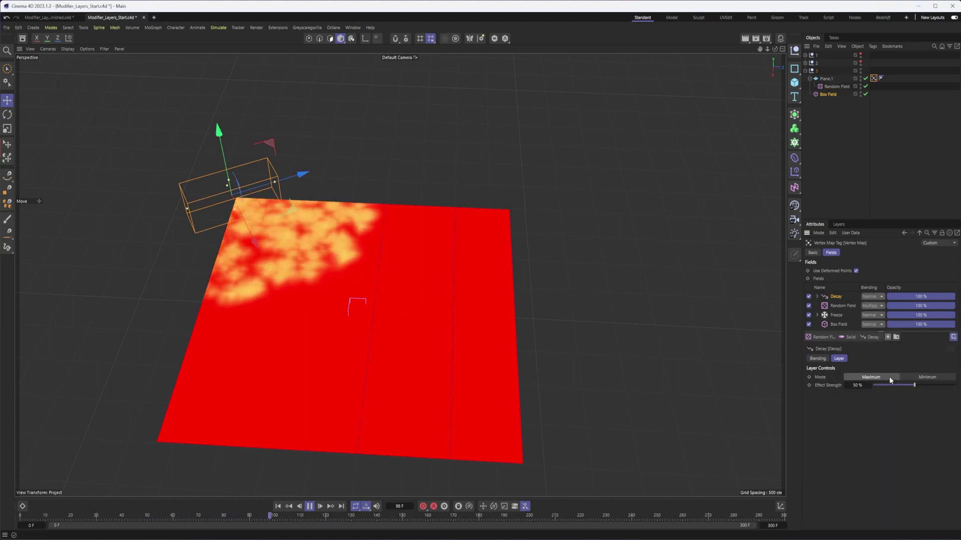
pyautogui.moveTo(917, 386); pyautogui.dragTo(946, 388)
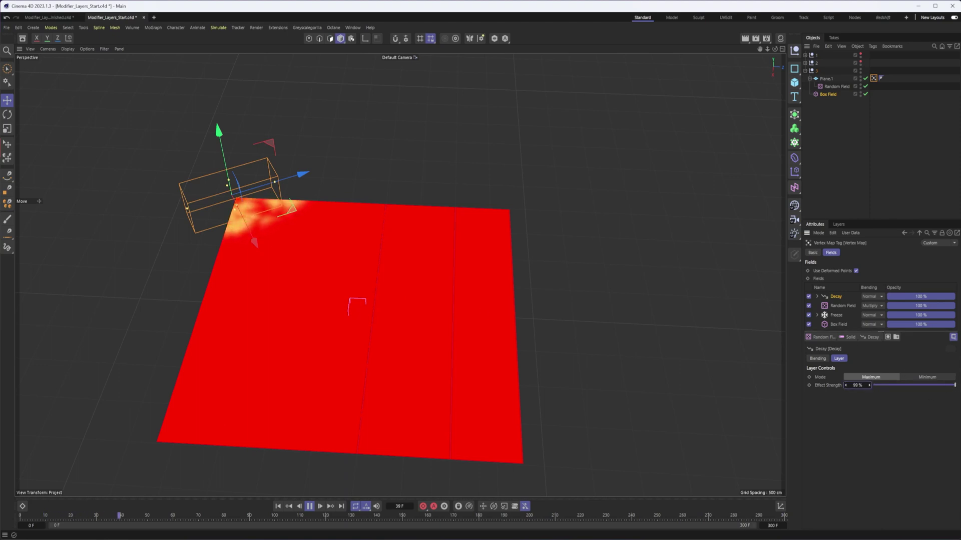
# - Raise the Random Field layer's Animation Speed to 84 % and reselect the plane's vertex map tag during playback
pyautogui.click(838, 305)
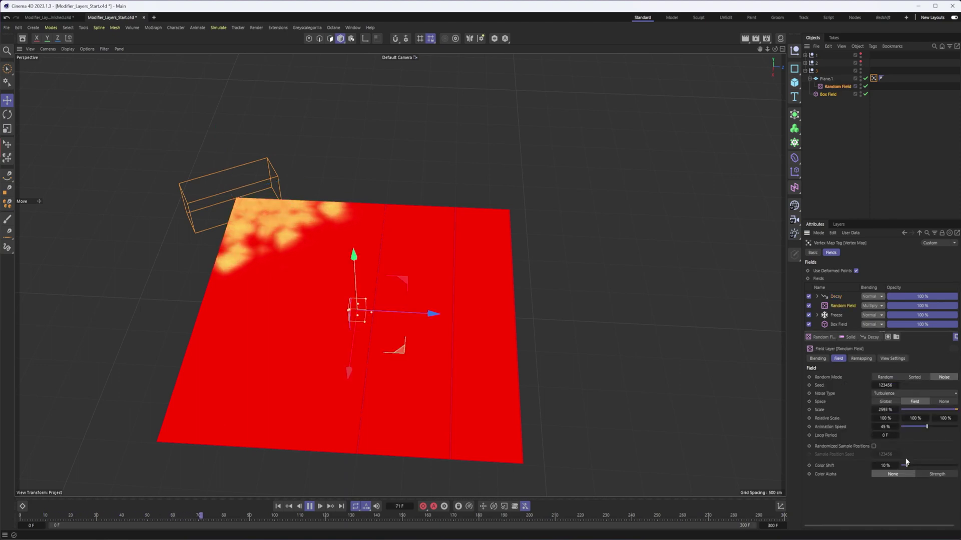
pyautogui.moveTo(930, 426); pyautogui.dragTo(935, 427)
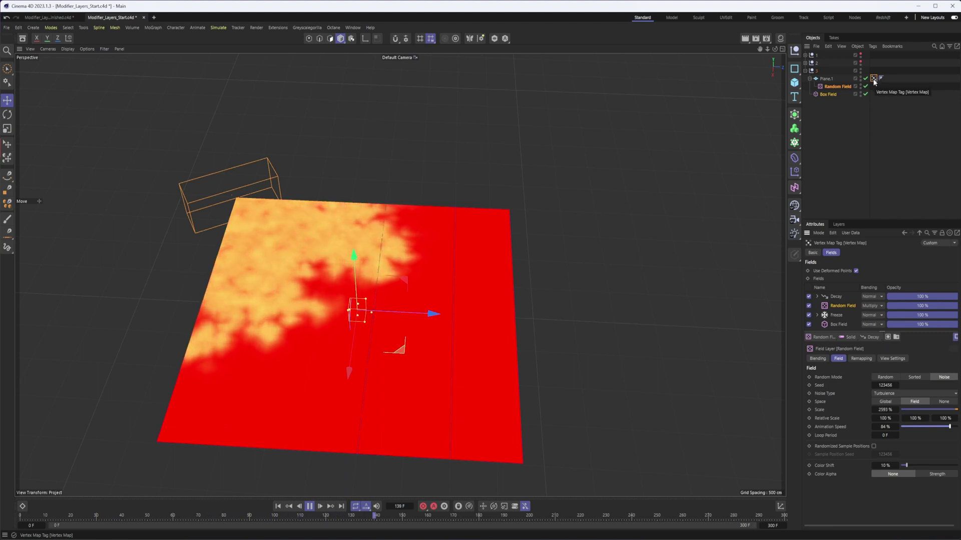
pyautogui.click(867, 171)
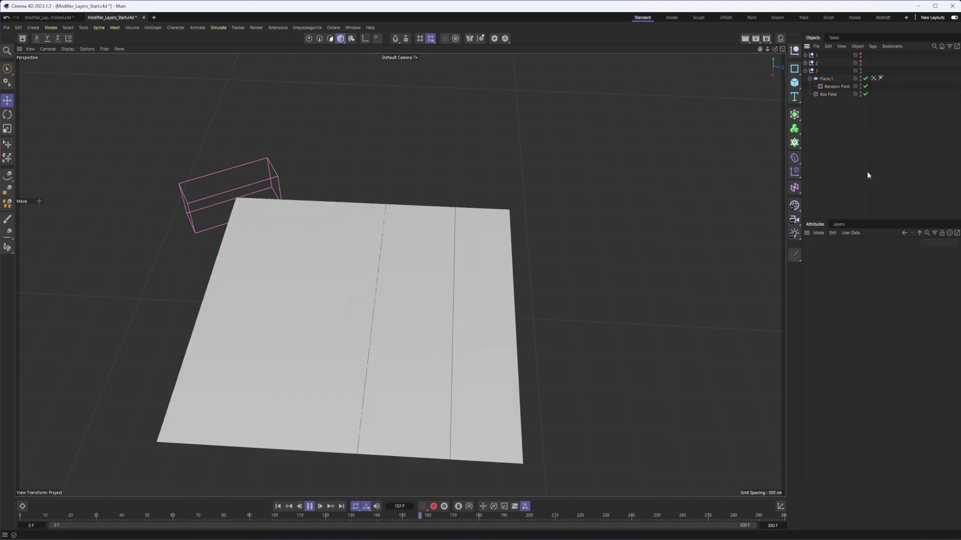
pyautogui.click(873, 78)
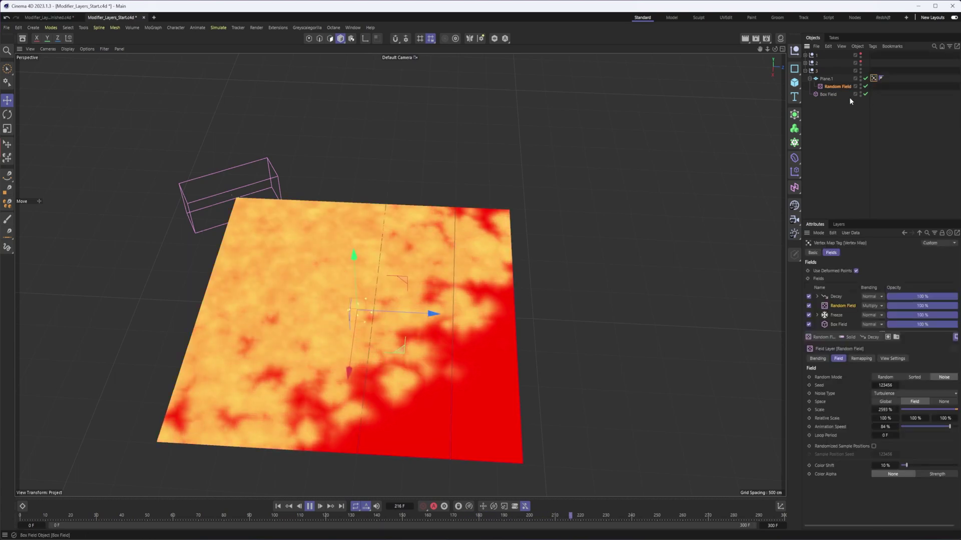